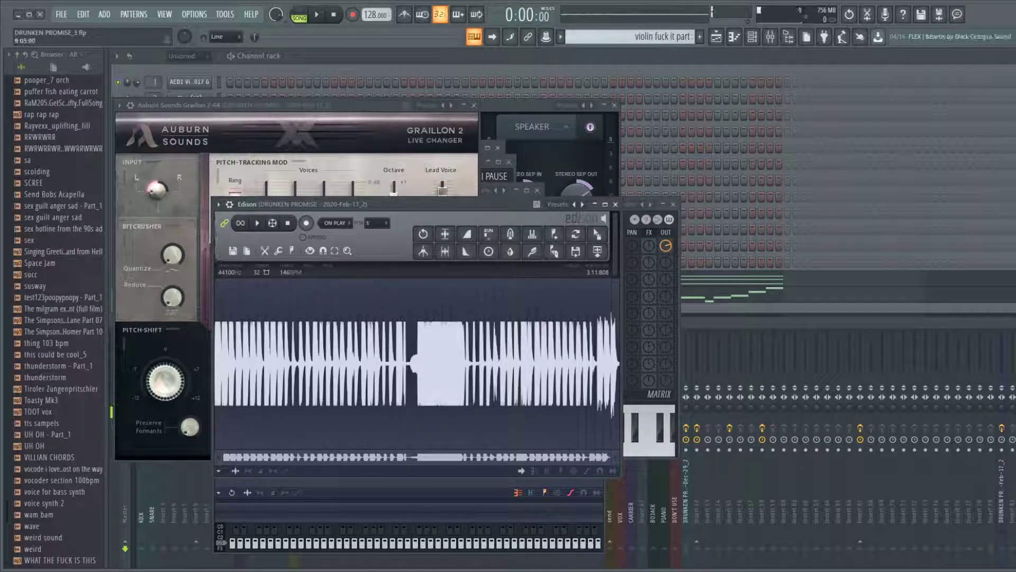
- Bring up the mixer, switch to the playlist, and look over the arrangement from bar 1 to the new pattern drop
{"action": "key", "text": "F9"}
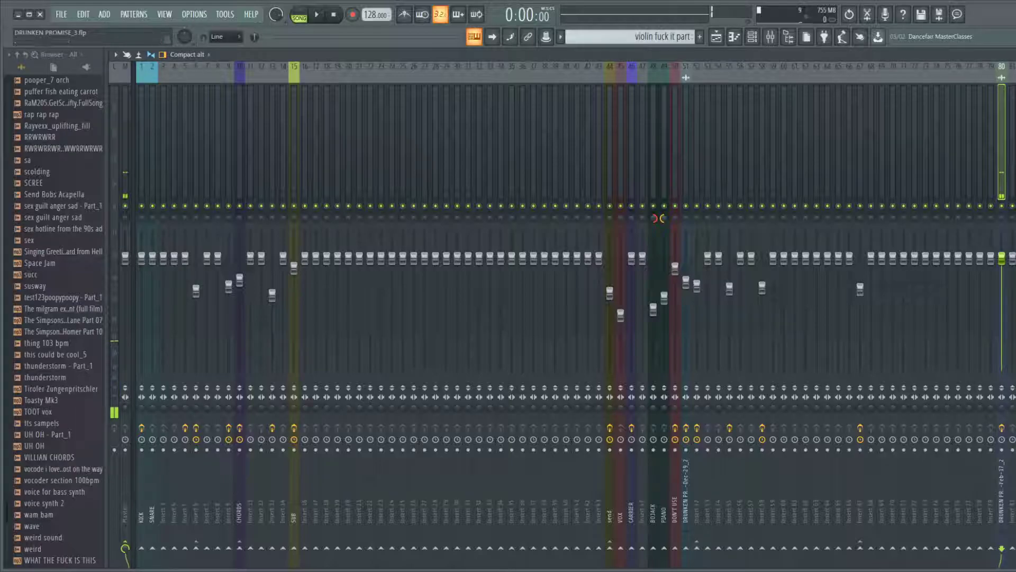
{"action": "key", "text": "F5"}
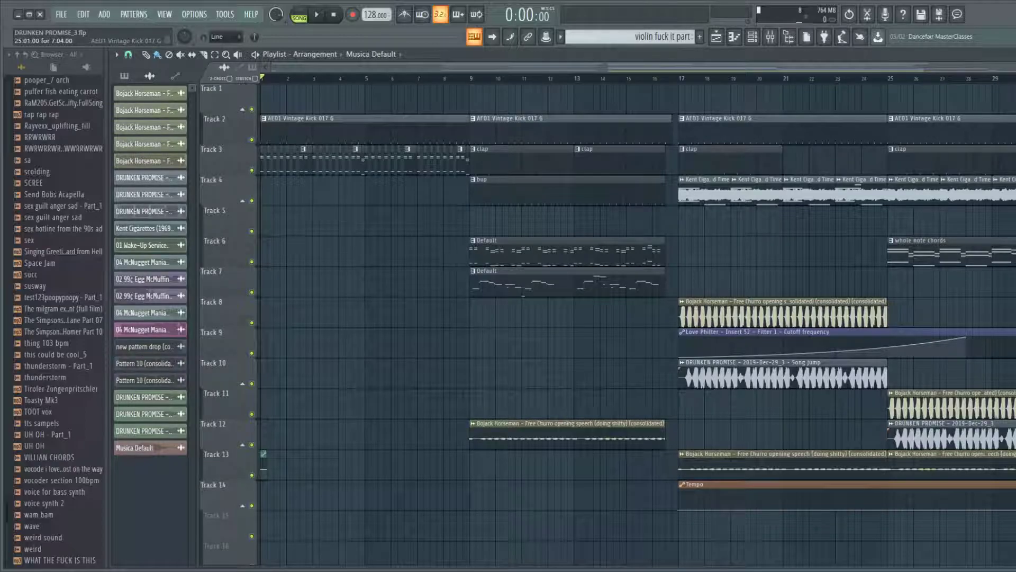
{"action": "left_click_drag", "start_coordinate": [658, 68], "coordinate": [259, 36]}
{"action": "left_click_drag", "start_coordinate": [278, 78], "coordinate": [238, 78]}
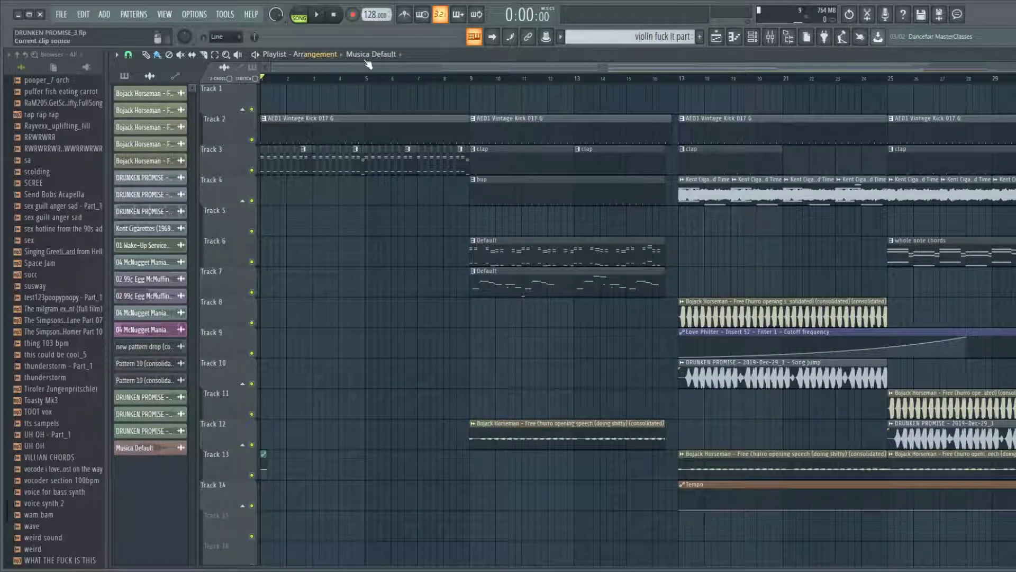
{"action": "left_click", "coordinate": [965, 70]}
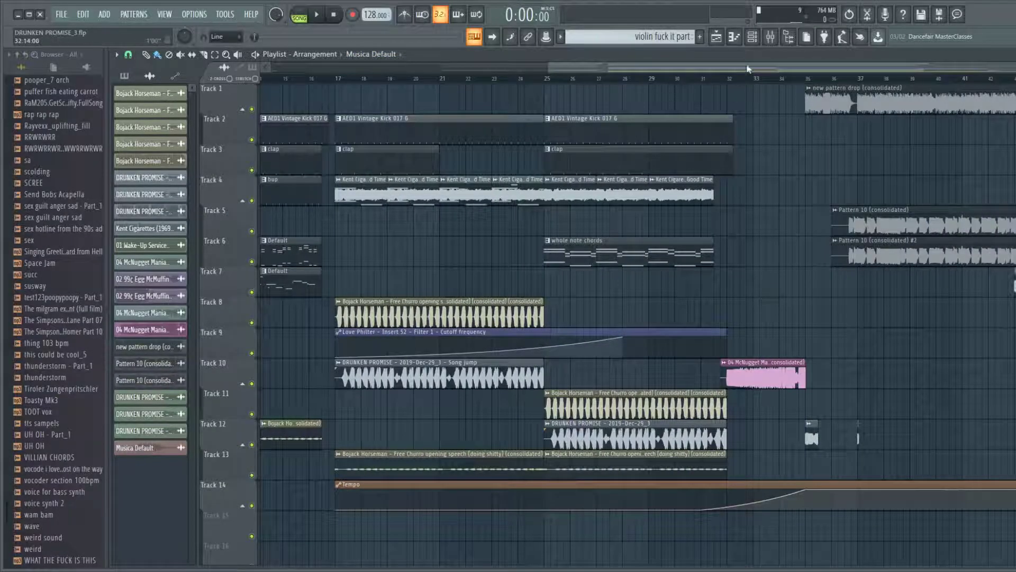
{"action": "left_click_drag", "start_coordinate": [748, 69], "coordinate": [460, 67]}
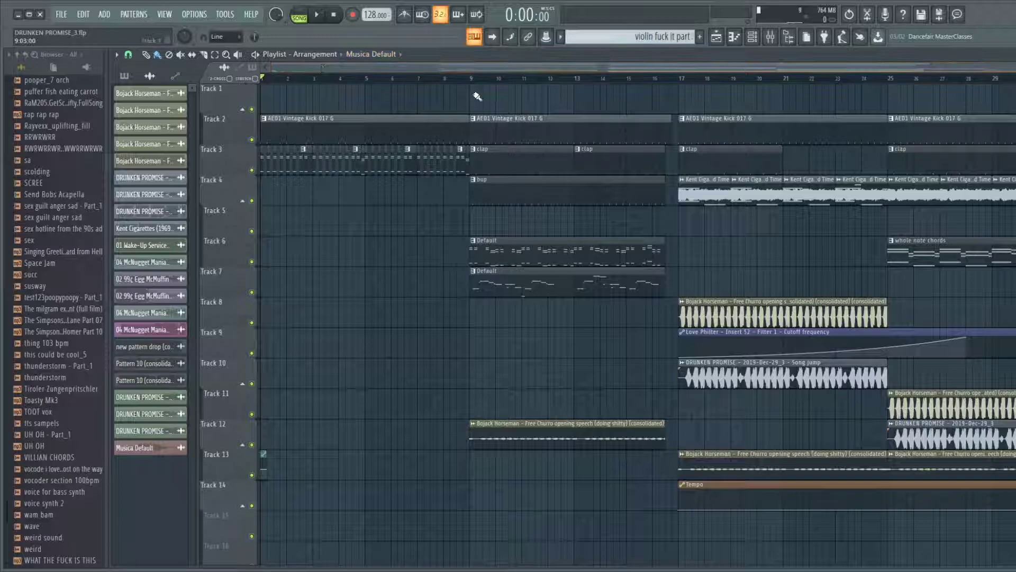
- Select bars 9 to 17 in the playlist, clear the clip selection, and play the song from bar 9
{"action": "left_click_drag", "start_coordinate": [470, 79], "coordinate": [678, 101]}
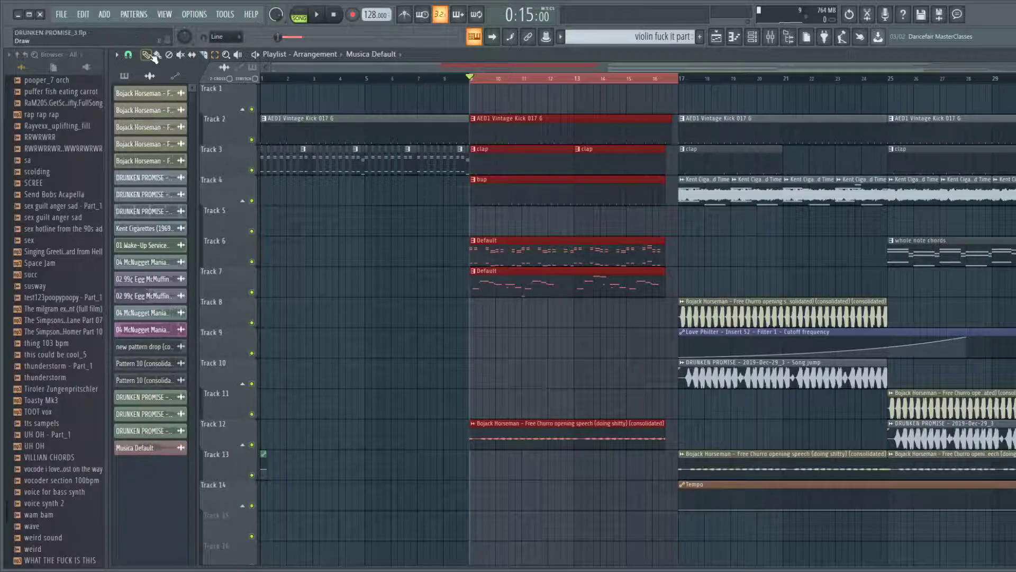
{"action": "scroll", "coordinate": [837, 82], "scroll_direction": "right", "scroll_amount": 6}
{"action": "scroll", "coordinate": [863, 90], "scroll_direction": "left", "scroll_amount": 5}
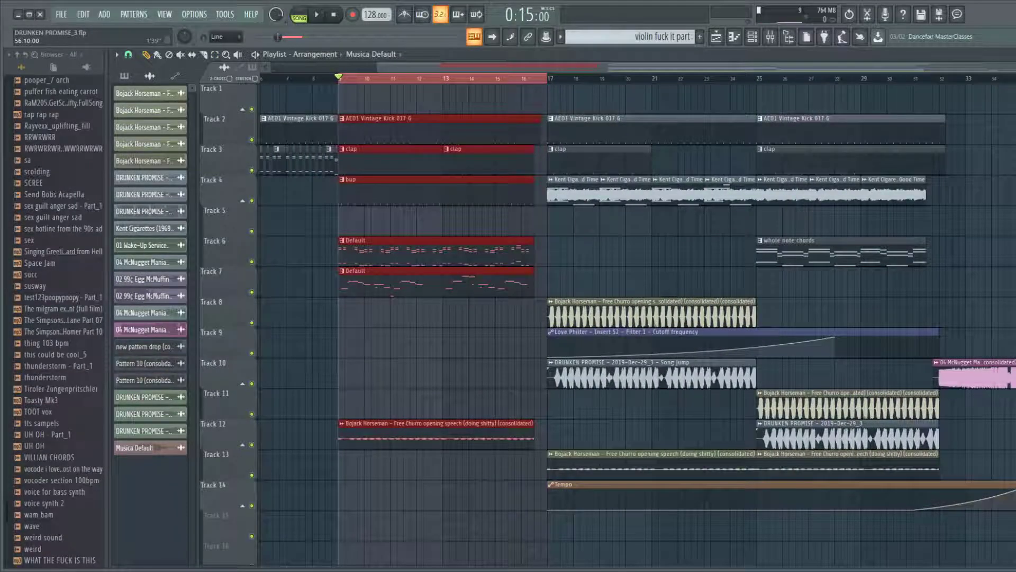
{"action": "scroll", "coordinate": [694, 163], "scroll_direction": "left", "scroll_amount": 2}
{"action": "key", "text": "ctrl+d"}
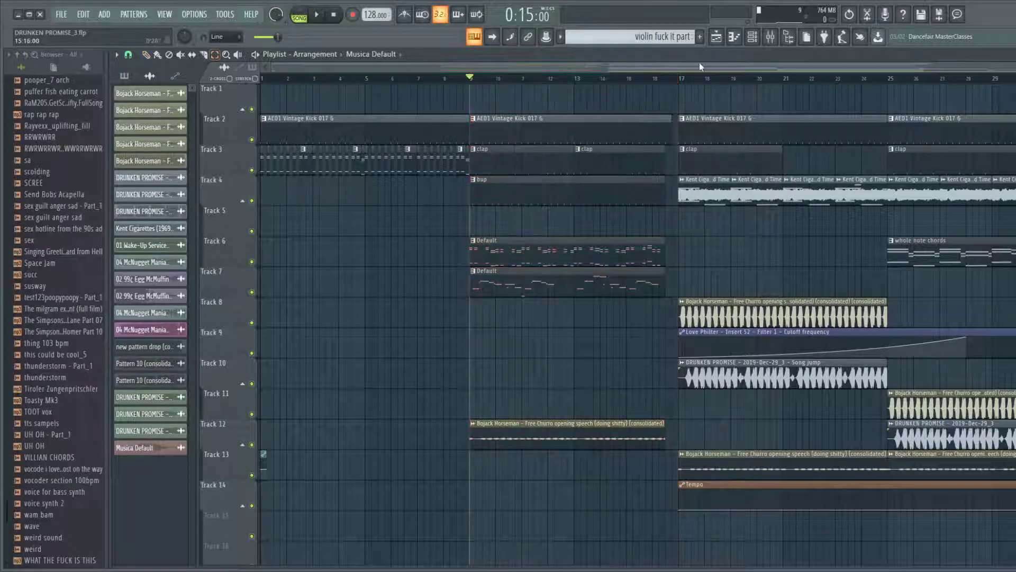
{"action": "key", "text": "space"}
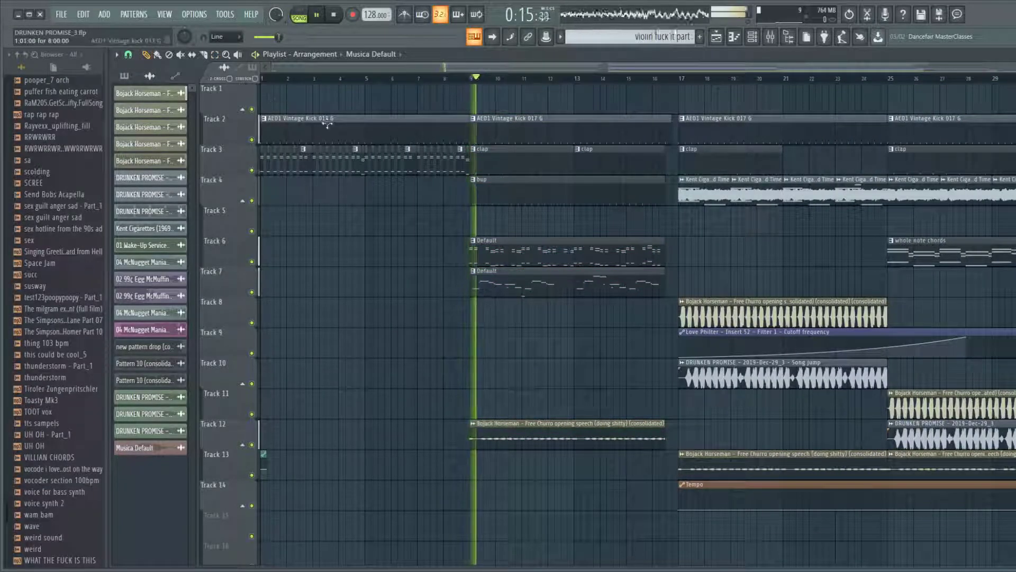
{"action": "left_click_drag", "start_coordinate": [853, 61], "coordinate": [938, 67]}
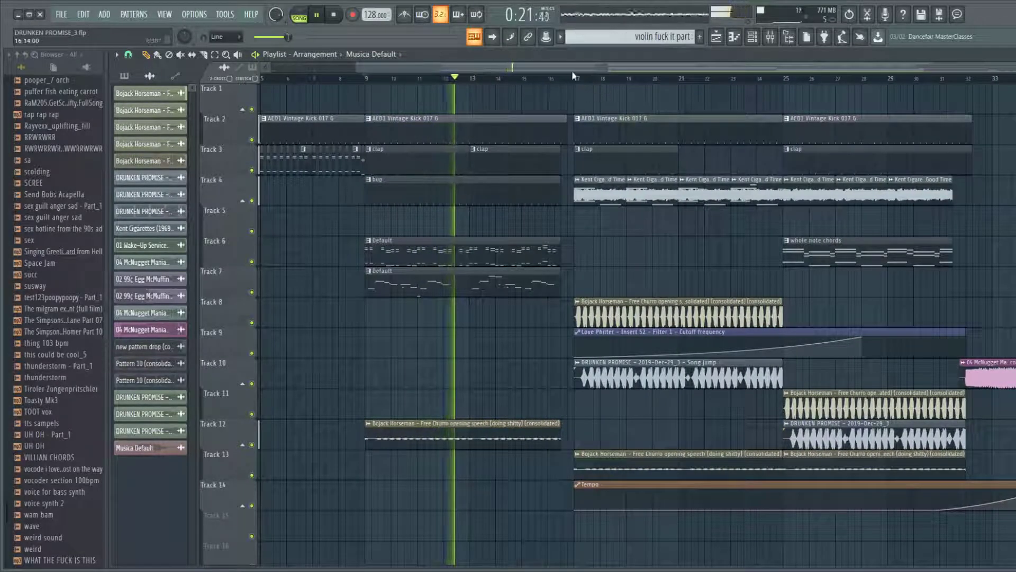
{"action": "left_click_drag", "start_coordinate": [579, 67], "coordinate": [596, 65]}
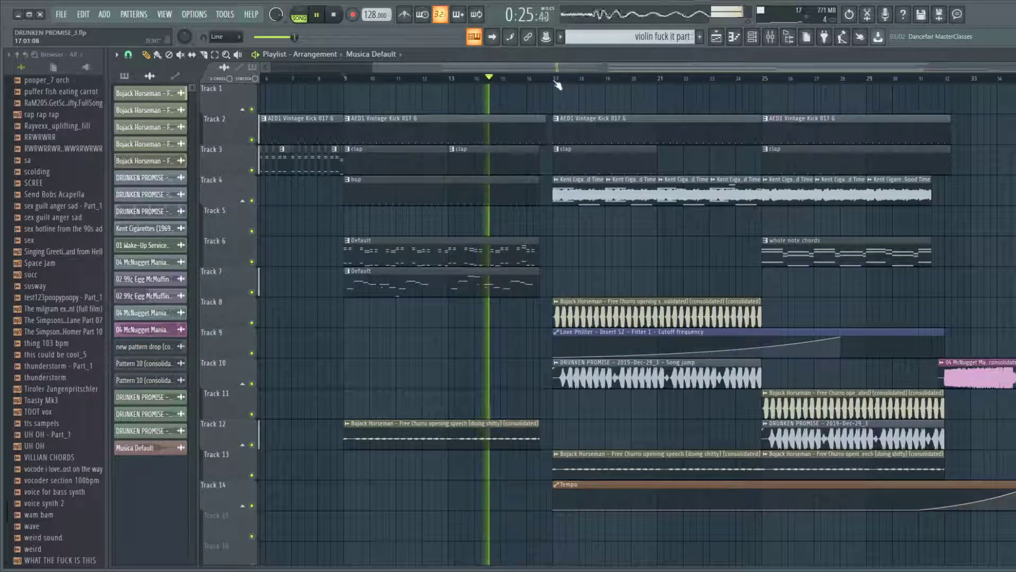
- Play the song from bar 17, jump to bar 25, and stop playback after the new pattern drop begins
{"action": "left_click", "coordinate": [554, 79]}
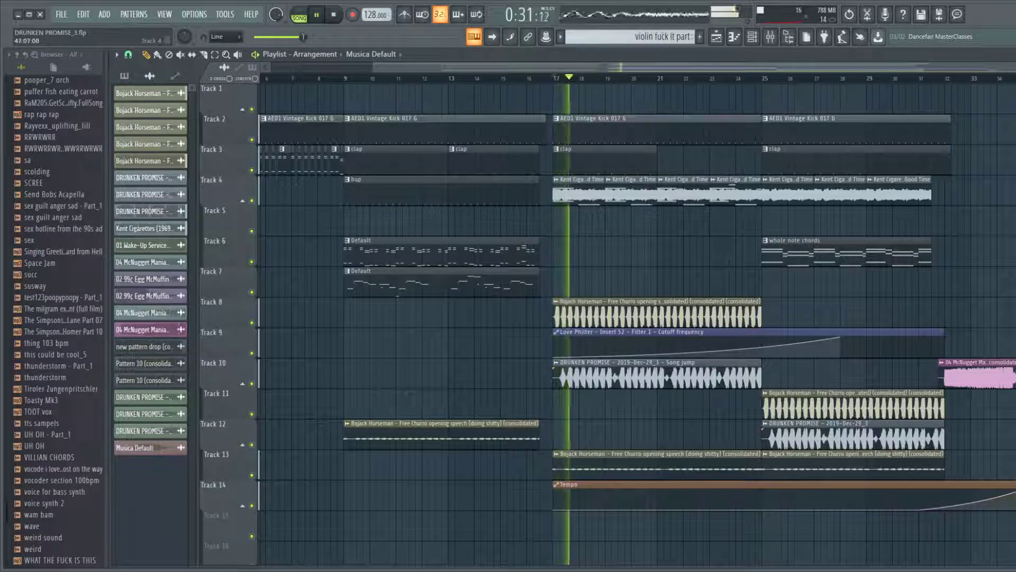
{"action": "left_click", "coordinate": [764, 79]}
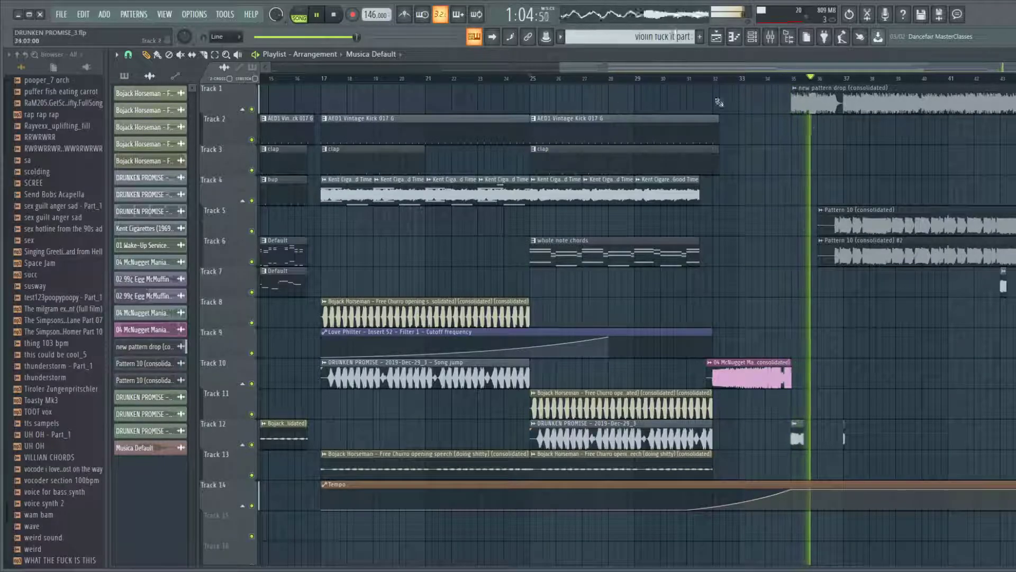
{"action": "left_click_drag", "start_coordinate": [668, 69], "coordinate": [847, 96]}
{"action": "key", "text": "space"}
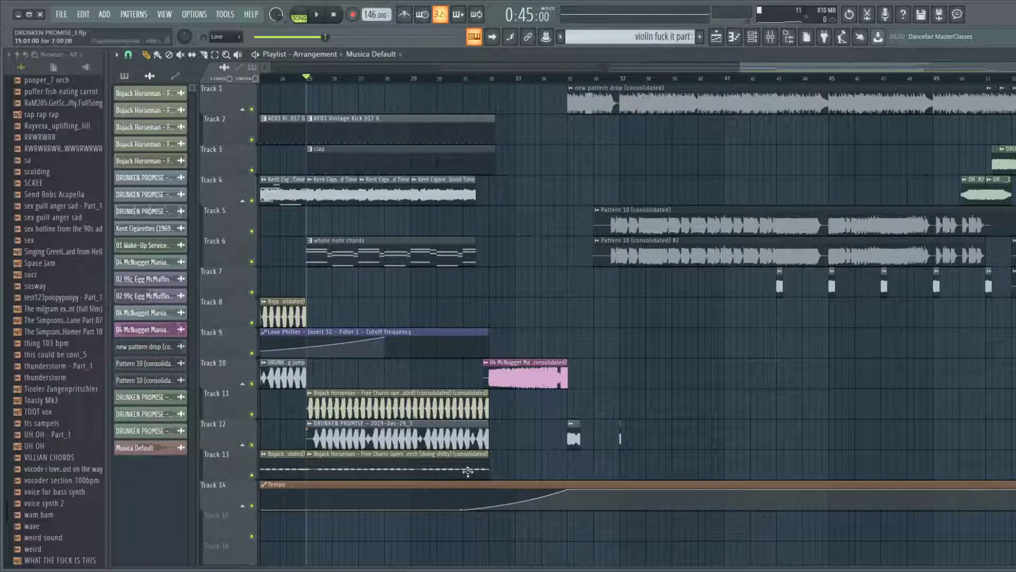
- Examine the layered vocal, chord and automation clips between bars 17 and 32 up close
{"action": "left_click_drag", "start_coordinate": [767, 68], "coordinate": [647, 80]}
{"action": "scroll", "coordinate": [533, 297], "scroll_direction": "up", "scroll_amount": 4}
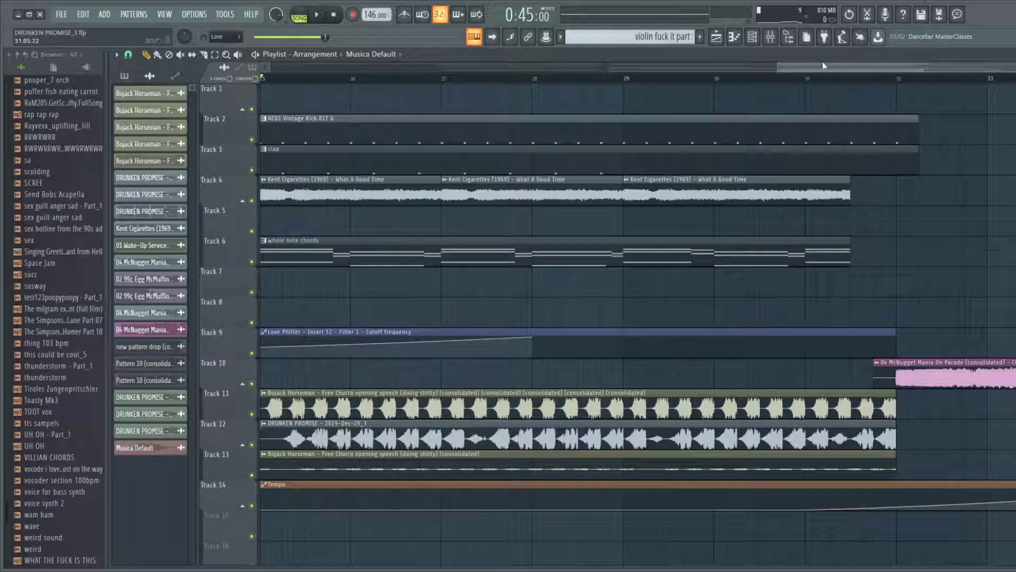
{"action": "left_click_drag", "start_coordinate": [823, 66], "coordinate": [781, 56]}
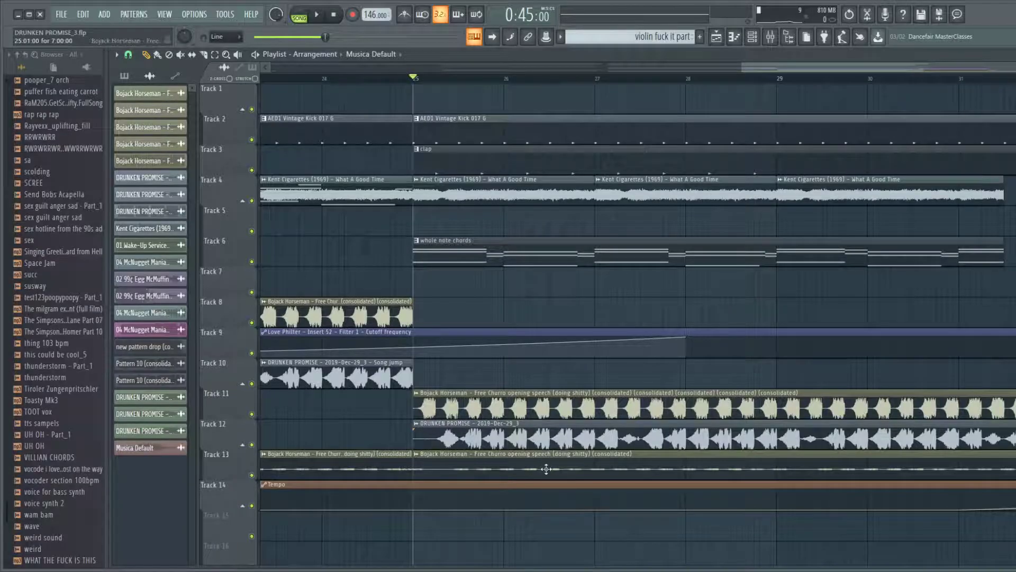
{"action": "left_click_drag", "start_coordinate": [772, 68], "coordinate": [508, 2]}
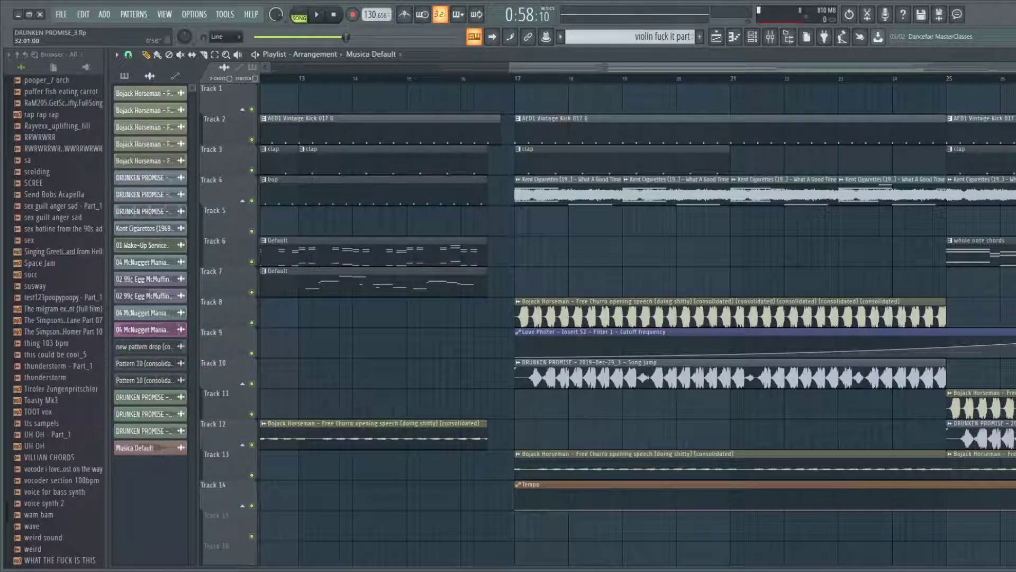
- Open the channel settings of the pink 04 McNugget Mania On Parade sample from the channel rack and check its time stretching mode
{"action": "left_click", "coordinate": [144, 330]}
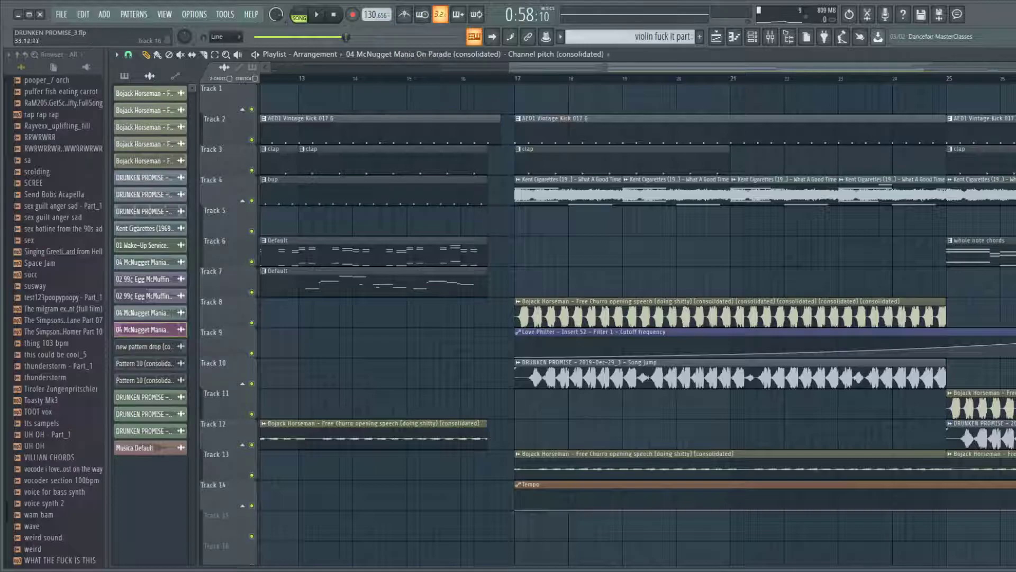
{"action": "key", "text": "F6"}
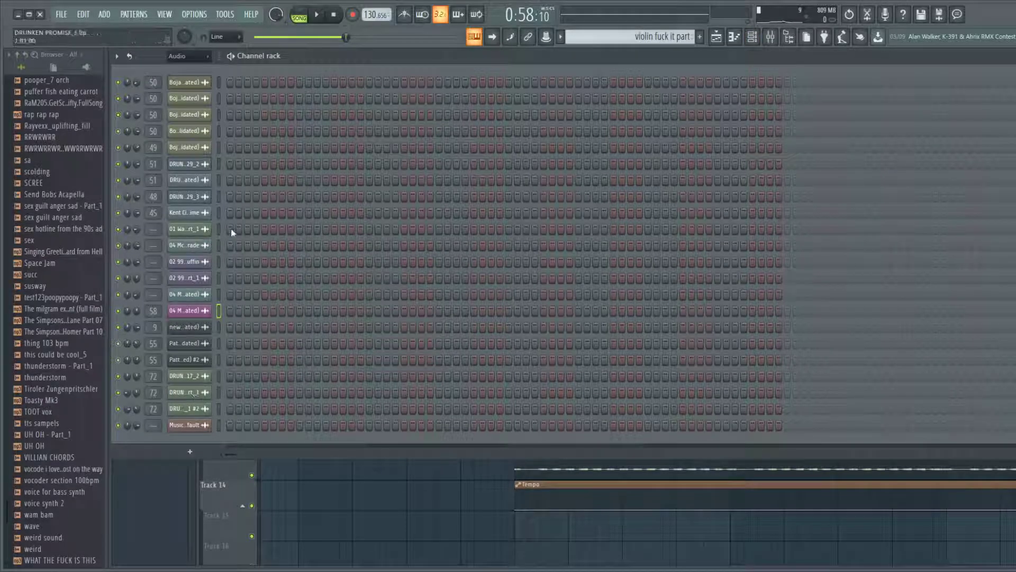
{"action": "left_click", "coordinate": [335, 13]}
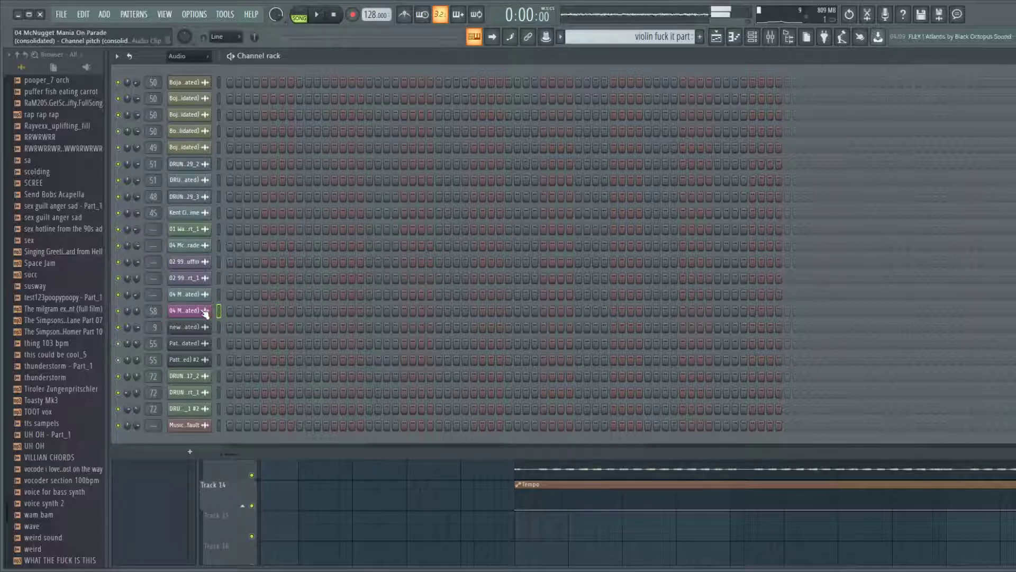
{"action": "left_click", "coordinate": [205, 312]}
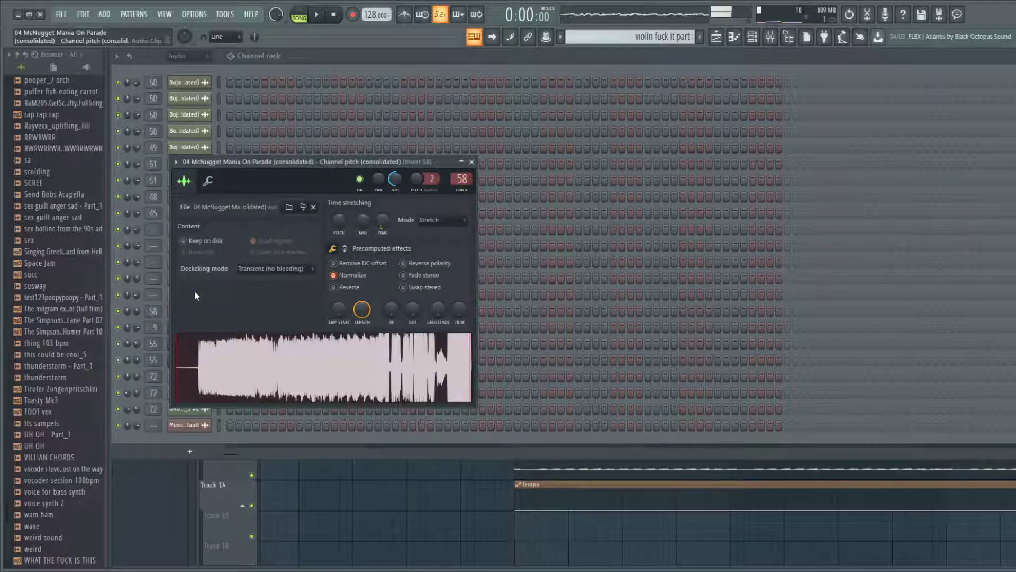
{"action": "left_click", "coordinate": [472, 161]}
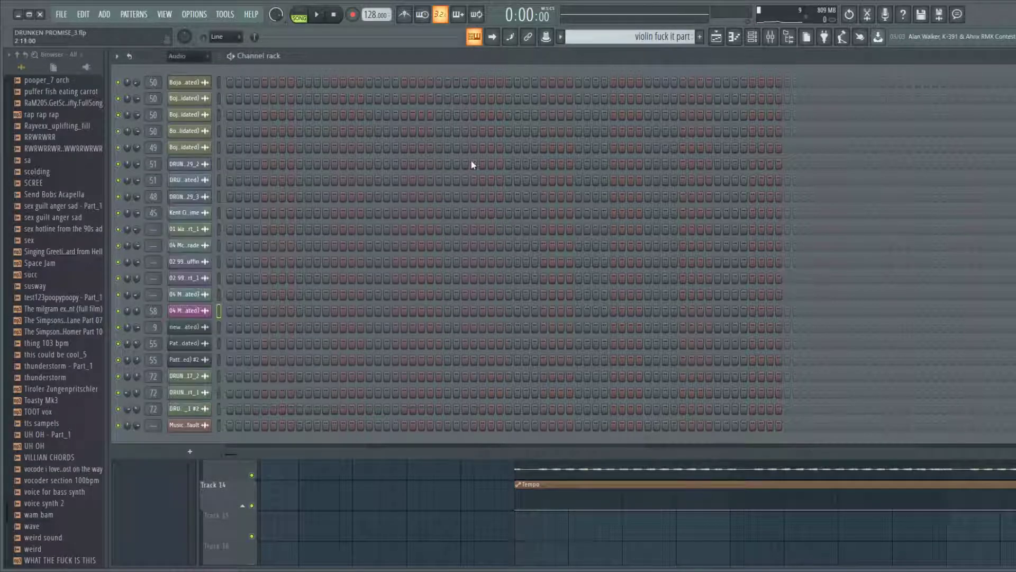
{"action": "left_click", "coordinate": [204, 311]}
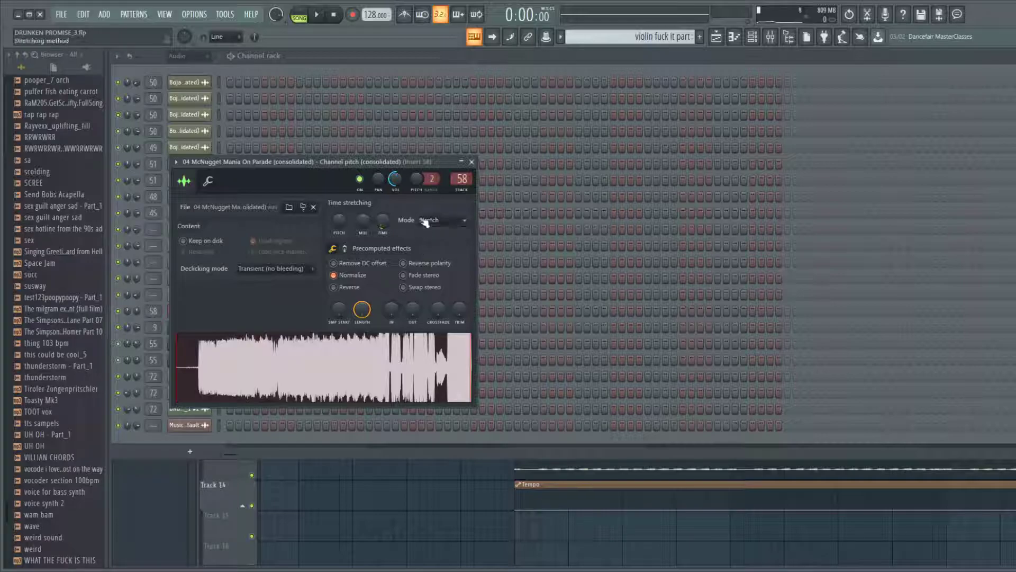
- Return to the playlist and play the song from bar 31 through the McNugget Mania clip into the drop
{"action": "key", "text": "F5"}
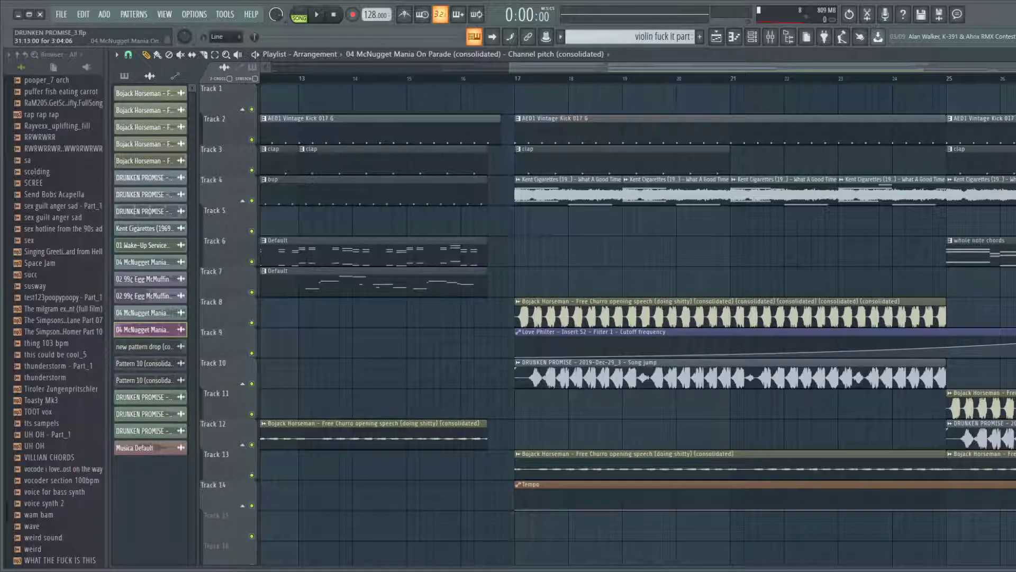
{"action": "scroll", "coordinate": [583, 289], "scroll_direction": "down", "scroll_amount": 6}
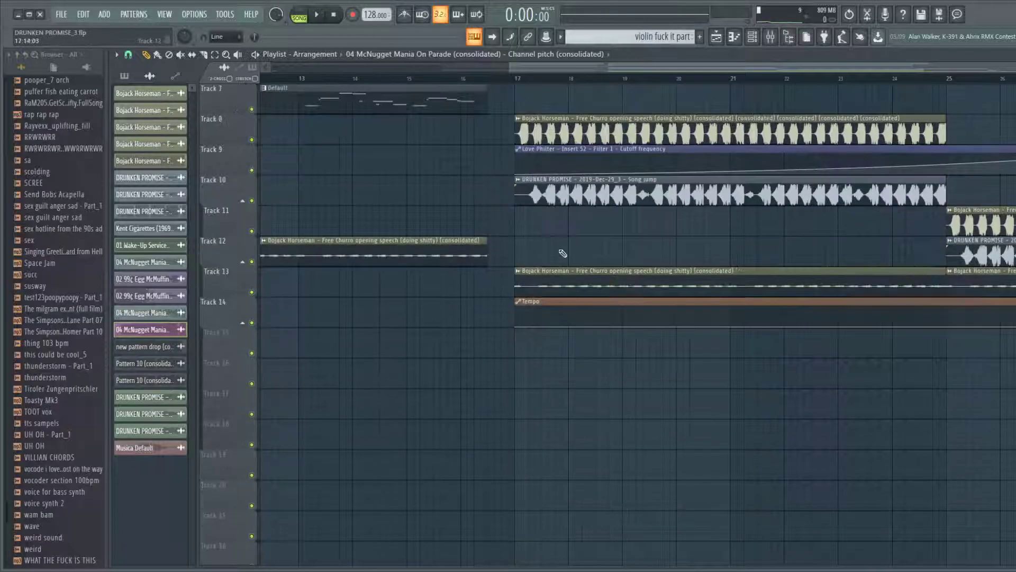
{"action": "scroll", "coordinate": [563, 252], "scroll_direction": "up", "scroll_amount": 5}
{"action": "left_click_drag", "start_coordinate": [757, 79], "coordinate": [932, 56]}
{"action": "scroll", "coordinate": [668, 240], "scroll_direction": "up", "scroll_amount": 1}
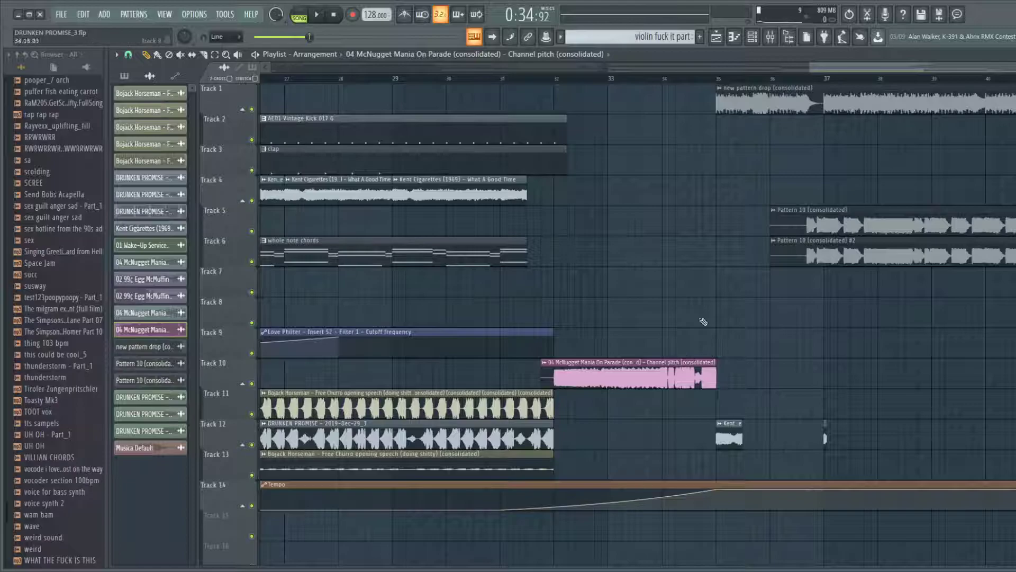
{"action": "left_click", "coordinate": [501, 79]}
{"action": "key", "text": "space"}
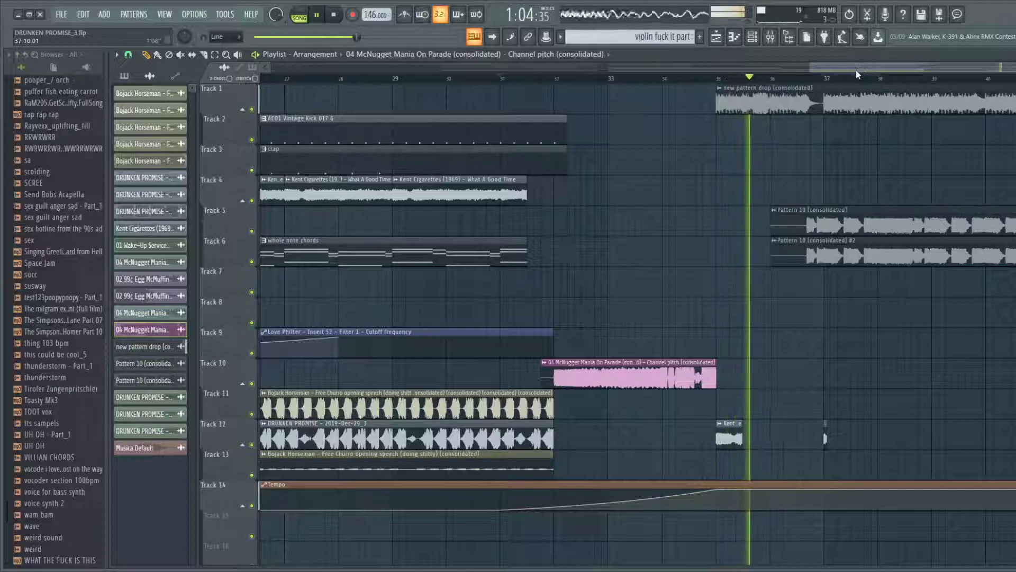
{"action": "key", "text": "space"}
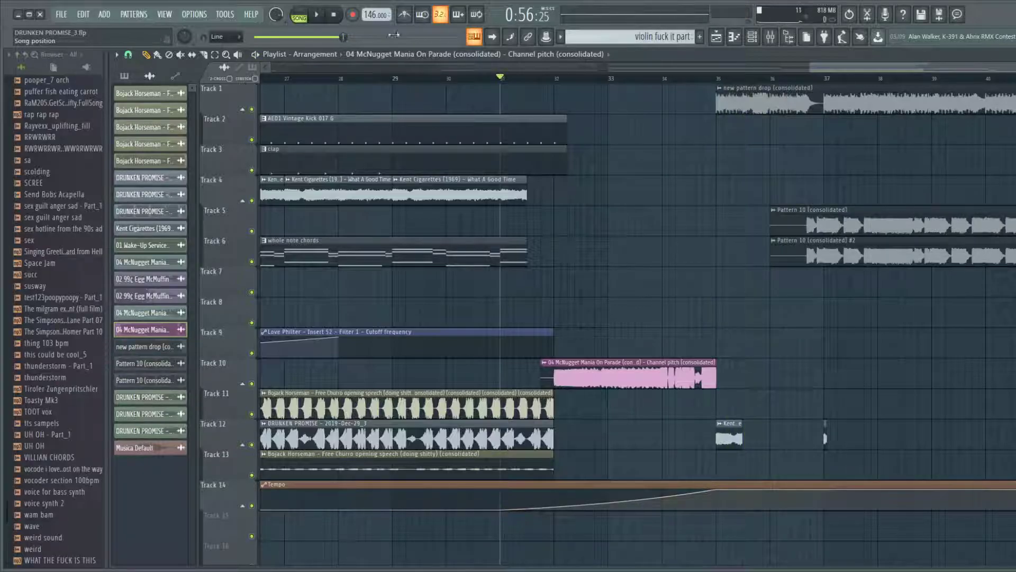
- Play the song from just before bar 59, where the second McNugget Mania clip starts, and stop playback
{"action": "left_click_drag", "start_coordinate": [819, 67], "coordinate": [1015, 68]}
{"action": "left_click", "coordinate": [665, 78]}
{"action": "left_click_drag", "start_coordinate": [667, 78], "coordinate": [729, 76]}
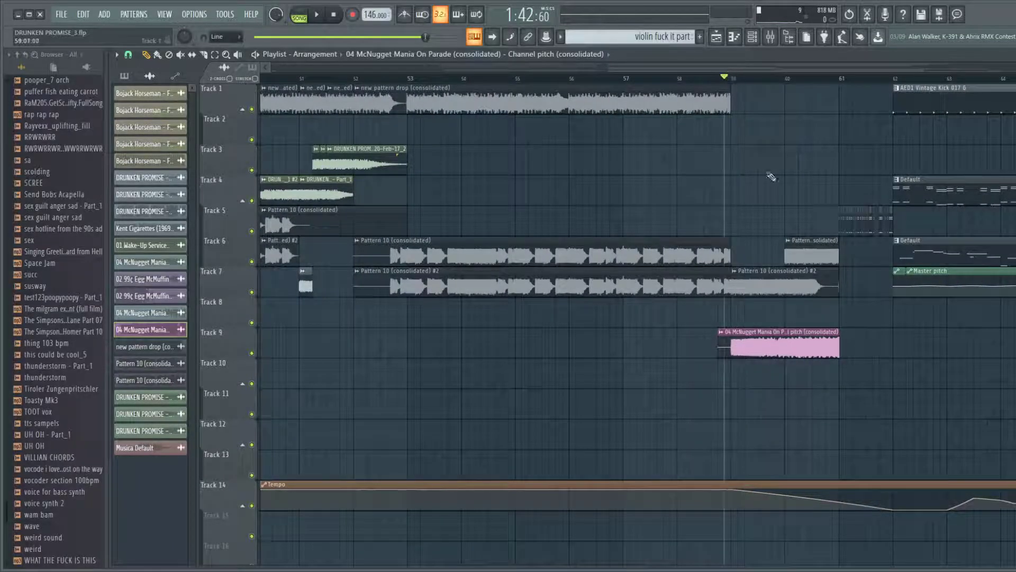
{"action": "key", "text": "space"}
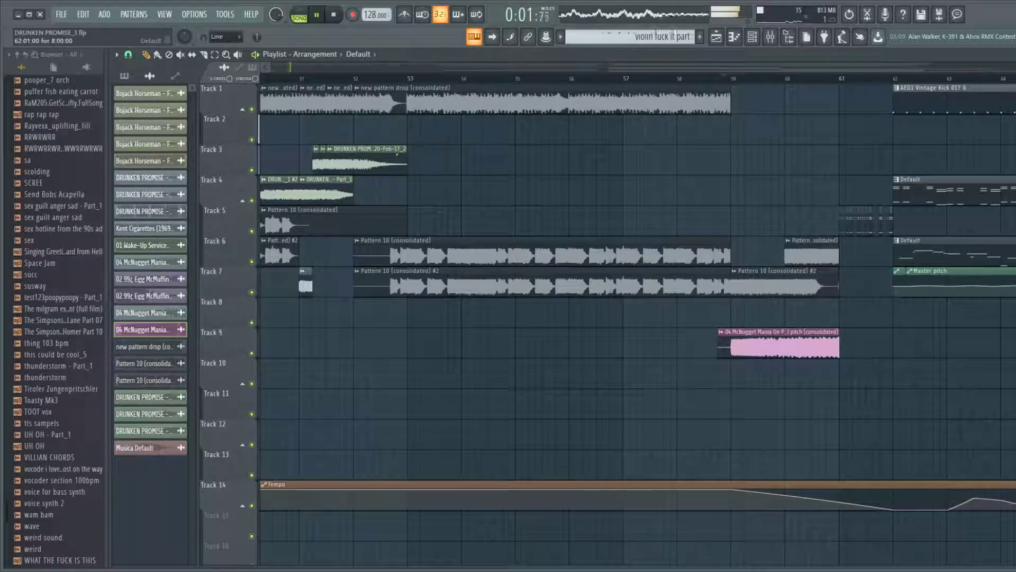
{"action": "key", "text": "space"}
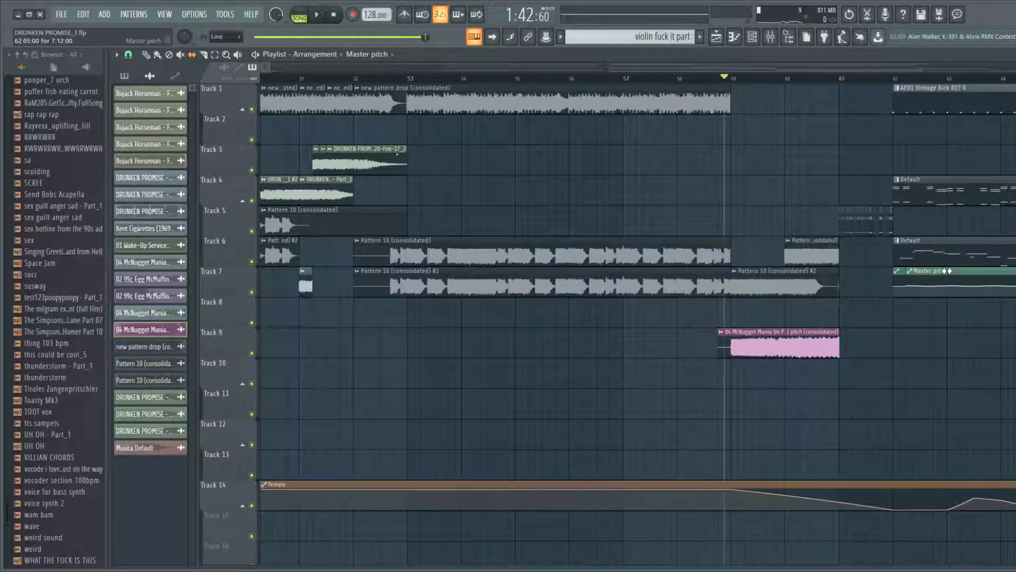
- Activate the Draw tool and replay the song from just before bar 59 into the Master pitch section
{"action": "left_click_drag", "start_coordinate": [947, 270], "coordinate": [940, 269]}
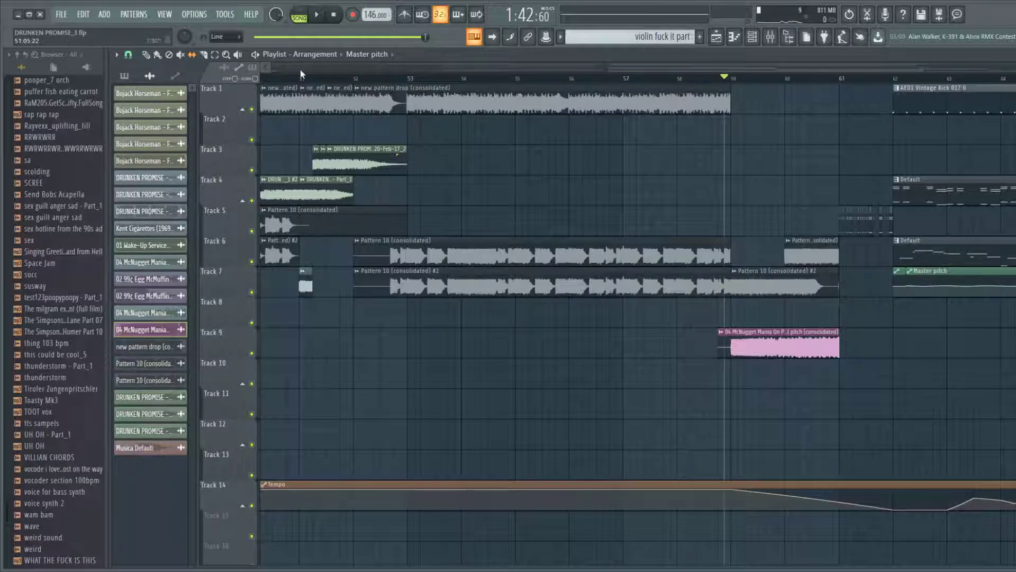
{"action": "left_click", "coordinate": [146, 55]}
{"action": "key", "text": "space"}
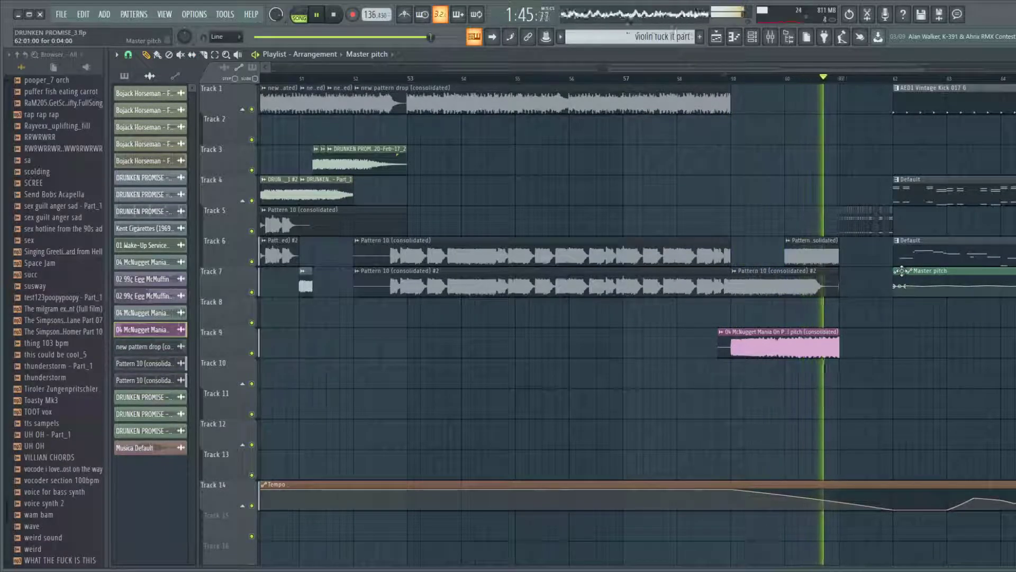
- List the automation clips in the picker, stop playback, and try placing a Master pitch clip on Track 9 near bar 62
{"action": "left_click", "coordinate": [175, 76]}
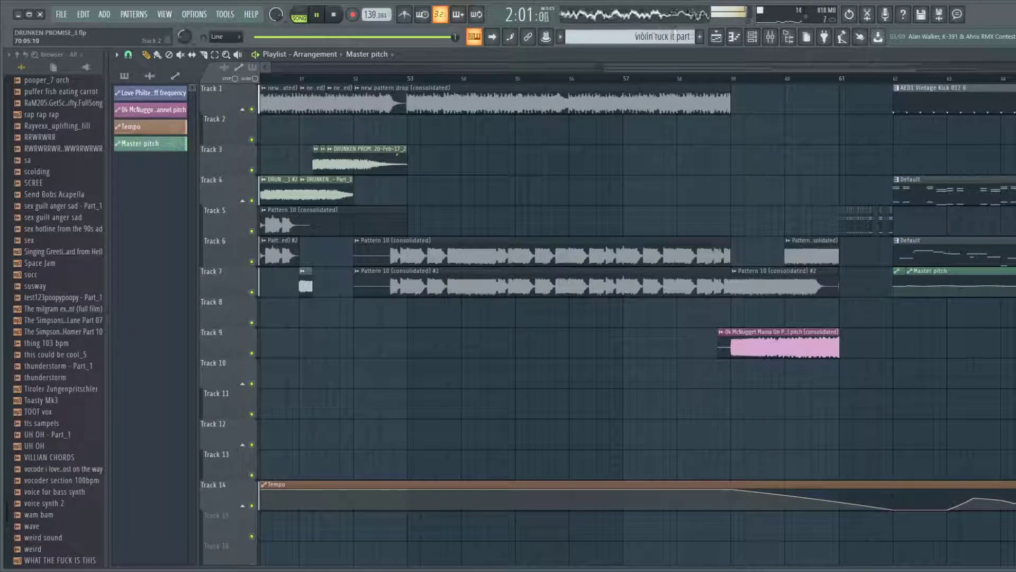
{"action": "key", "text": "space"}
{"action": "left_click", "coordinate": [920, 343]}
{"action": "right_click", "coordinate": [920, 341]}
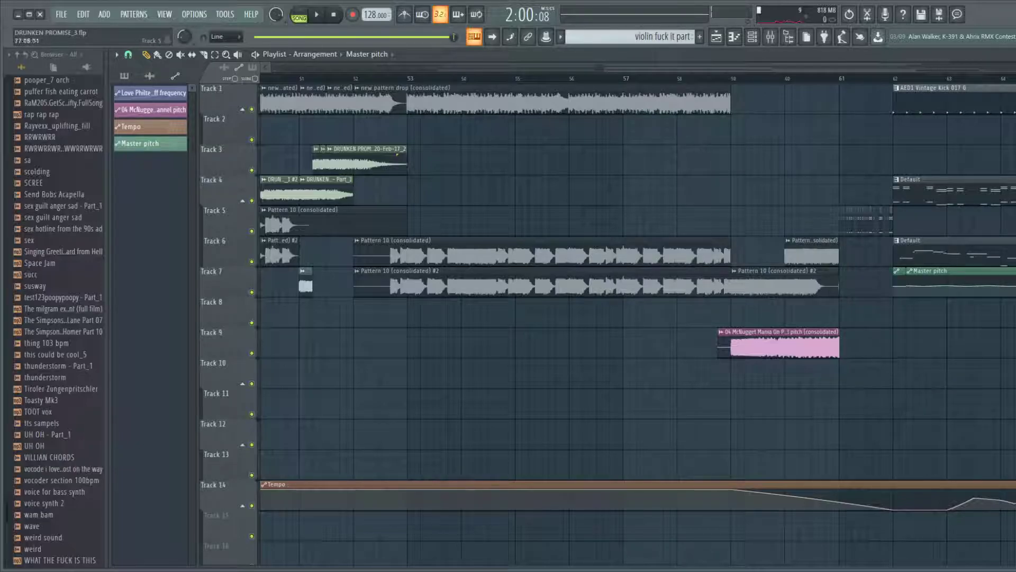
- Return to the song start, examine the short Master pitch clip at bar 1 on Track 13, and play the song briefly
{"action": "left_click_drag", "start_coordinate": [1014, 67], "coordinate": [273, 67]}
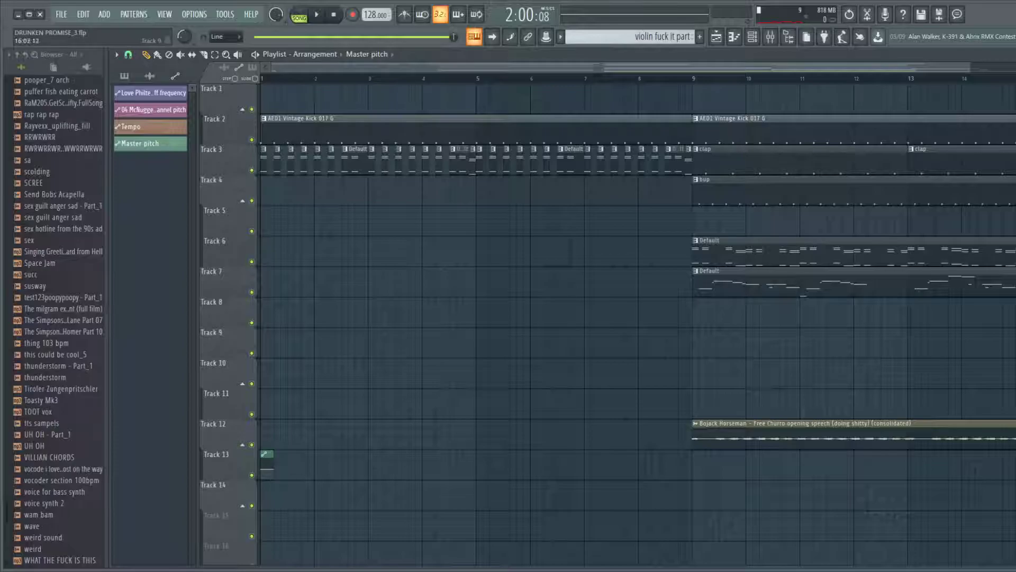
{"action": "scroll", "coordinate": [426, 406], "scroll_direction": "down", "scroll_amount": 5}
{"action": "scroll", "coordinate": [429, 394], "scroll_direction": "up", "scroll_amount": 5}
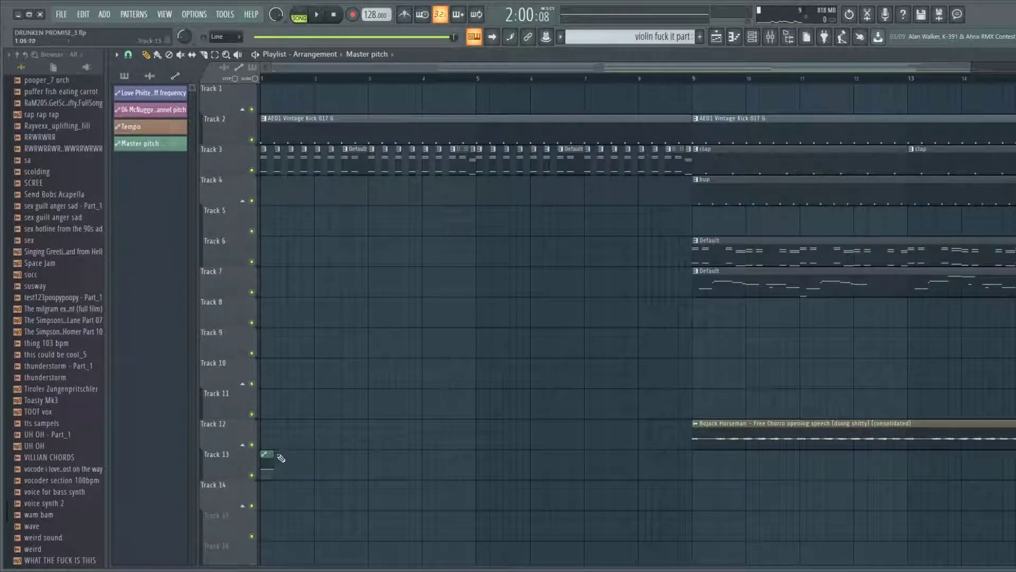
{"action": "left_click", "coordinate": [270, 455]}
{"action": "scroll", "coordinate": [311, 517], "scroll_direction": "up", "scroll_amount": 6}
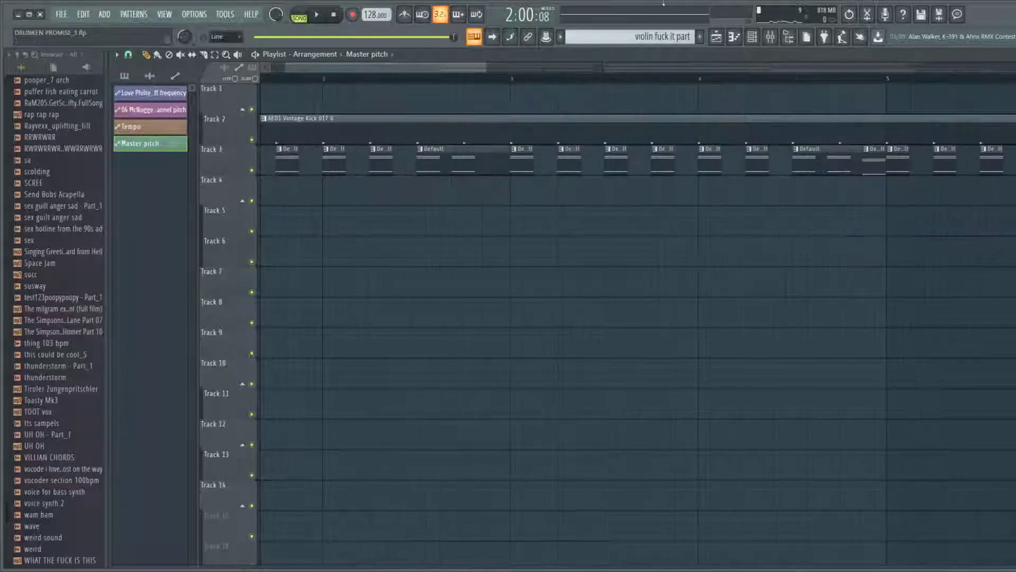
{"action": "left_click_drag", "start_coordinate": [444, 68], "coordinate": [27, 263]}
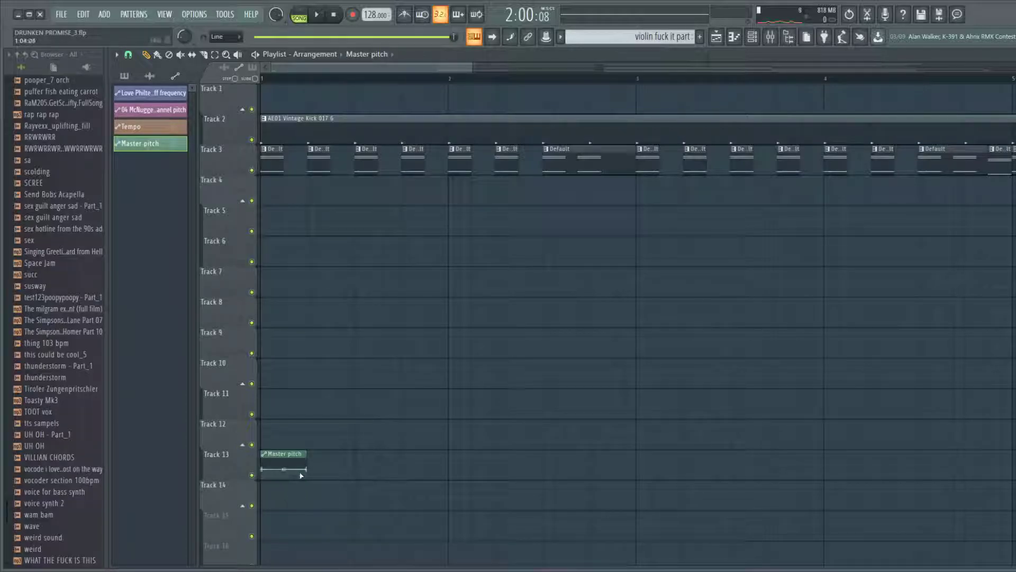
{"action": "key", "text": "space"}
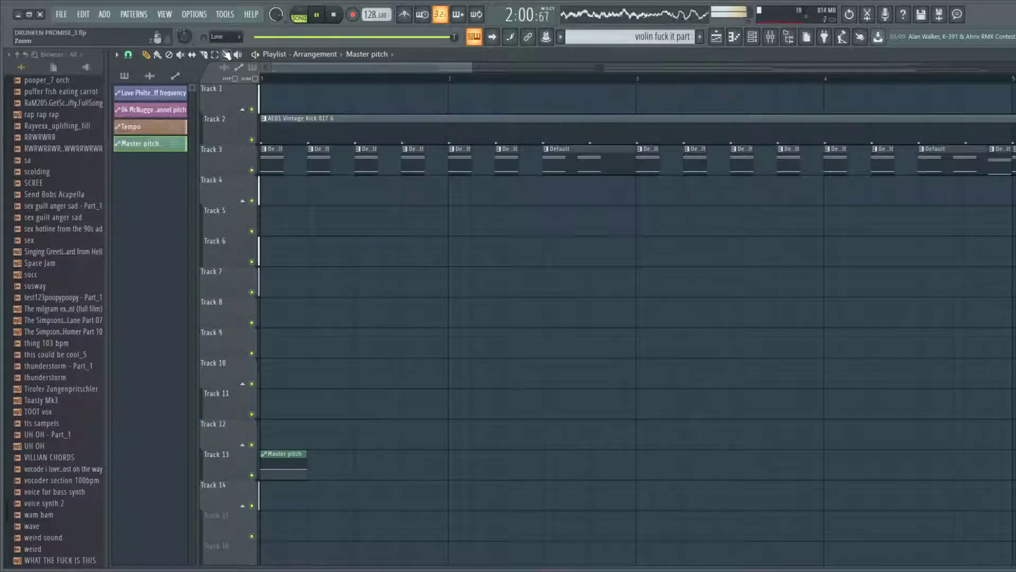
{"action": "key", "text": "space"}
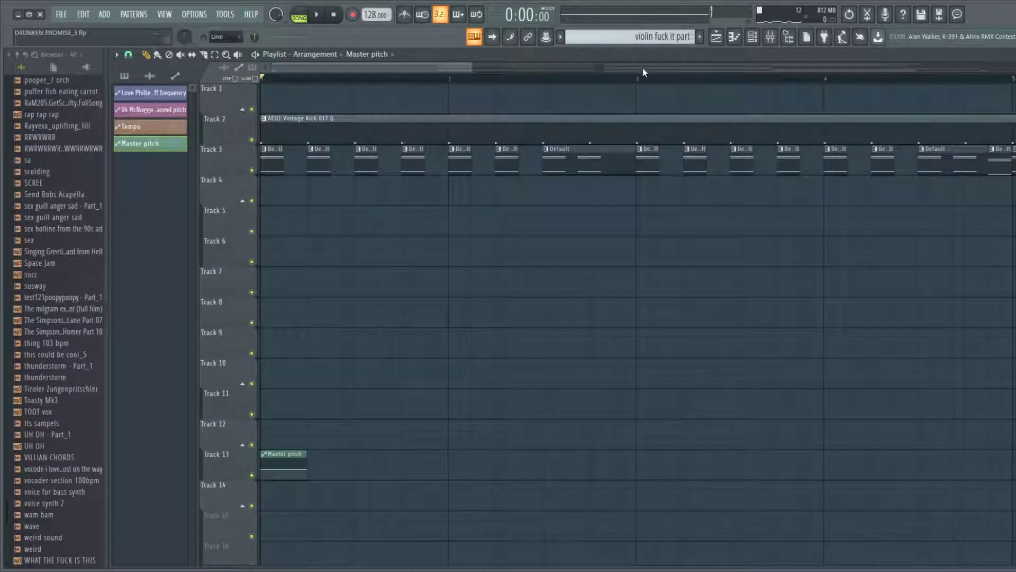
- Show the arrangement from bar 1 to bar 37, then start and stop playback
{"action": "left_click_drag", "start_coordinate": [474, 67], "coordinate": [1011, 69]}
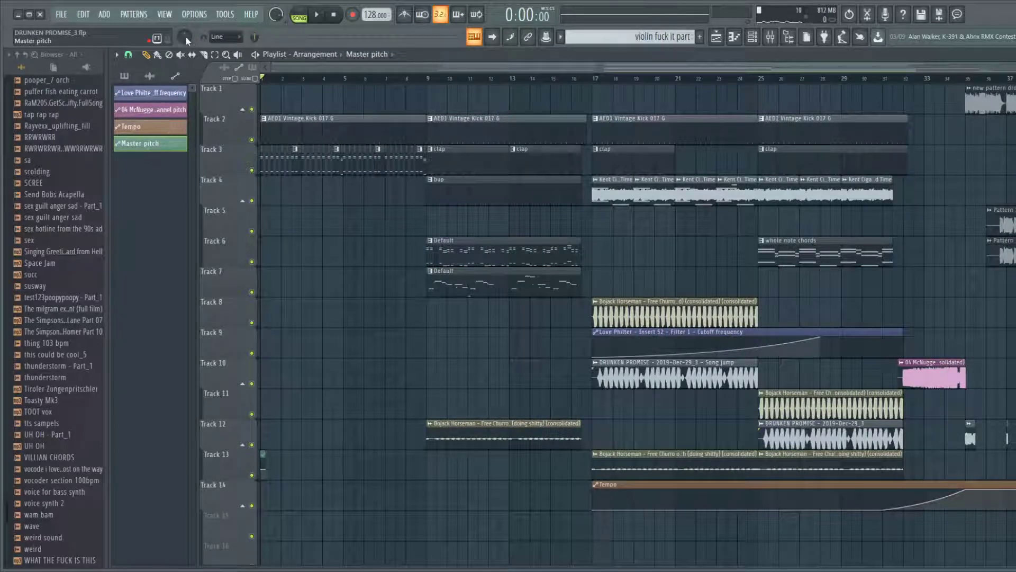
{"action": "key", "text": "space"}
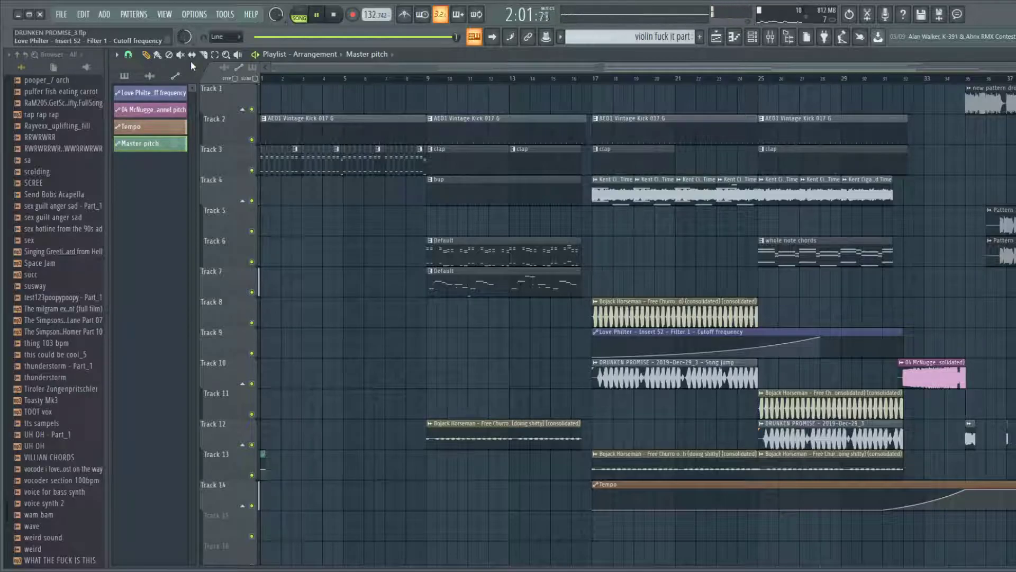
{"action": "key", "text": "space"}
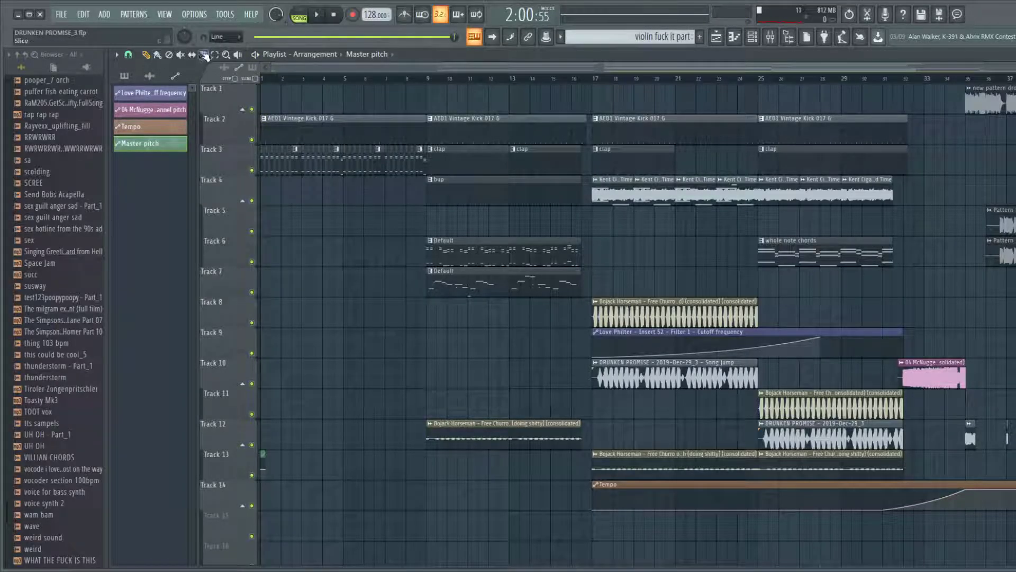
- Draw a copy of Track 14's Tempo clip at bar 1 on Track 12 and play the song briefly from the start
{"action": "left_click", "coordinate": [147, 55]}
{"action": "left_click", "coordinate": [597, 486]}
{"action": "mouse_move", "coordinate": [265, 411]}
{"action": "left_mouse_down"}
{"action": "mouse_move", "coordinate": [188, 436]}
{"action": "mouse_move", "coordinate": [256, 429]}
{"action": "left_mouse_up"}
{"action": "left_click", "coordinate": [263, 80]}
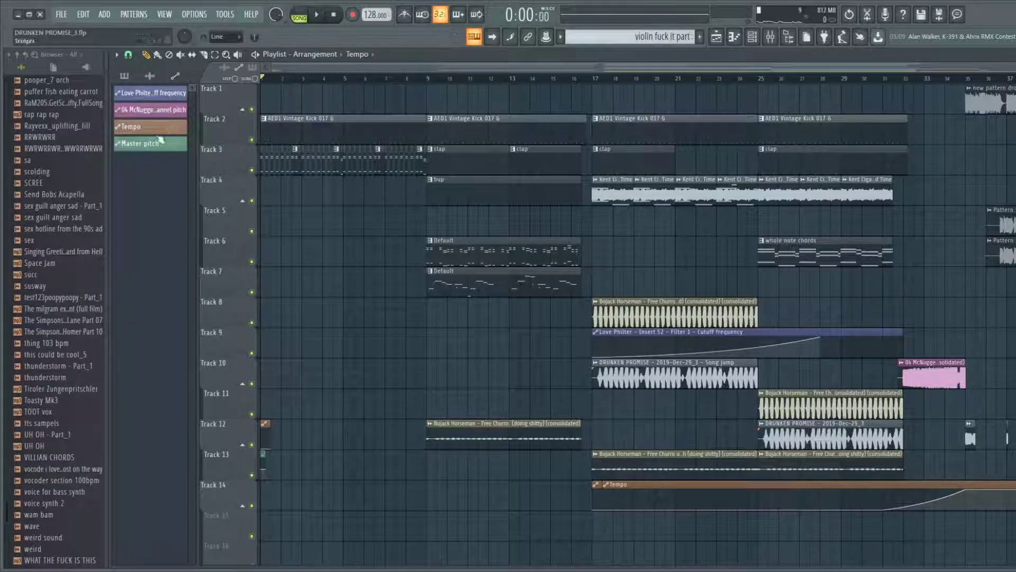
{"action": "key", "text": "space"}
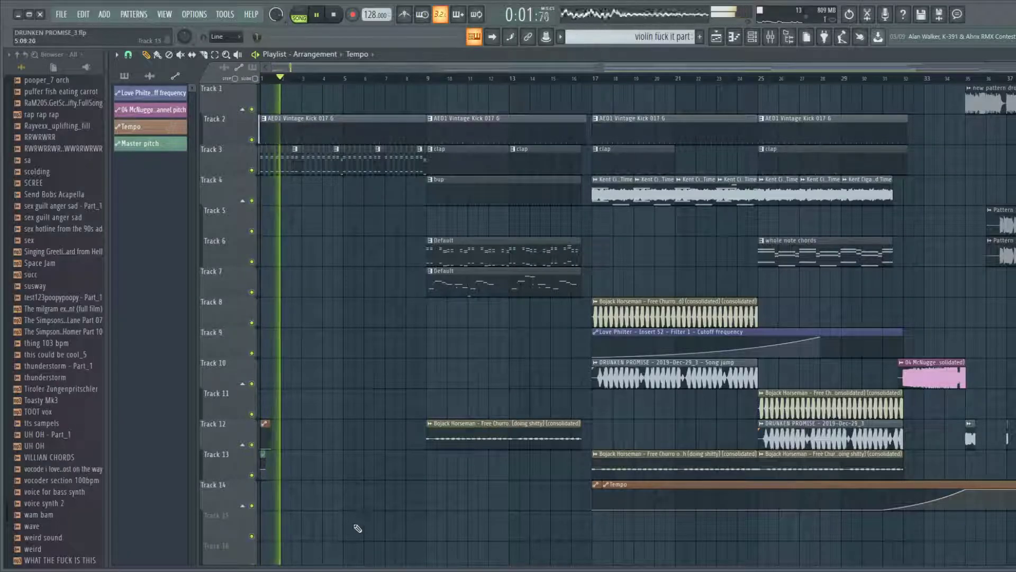
{"action": "key", "text": "space"}
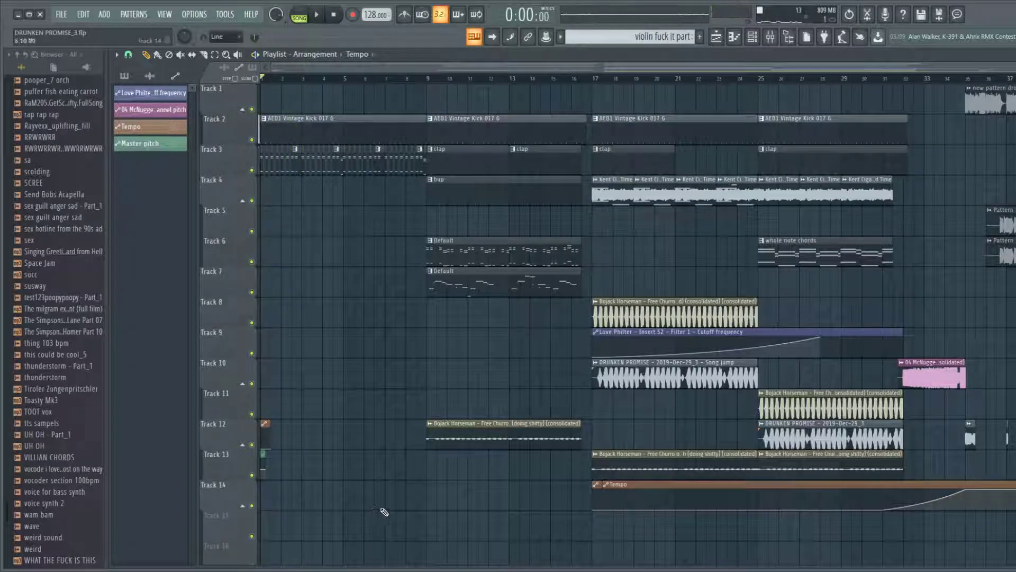
- Slice the Tempo clip on Track 12 at the end of the Master pitch clip below and delete the excess, then reactivate the Draw tool
{"action": "scroll", "coordinate": [340, 519], "scroll_direction": "up", "scroll_amount": 6}
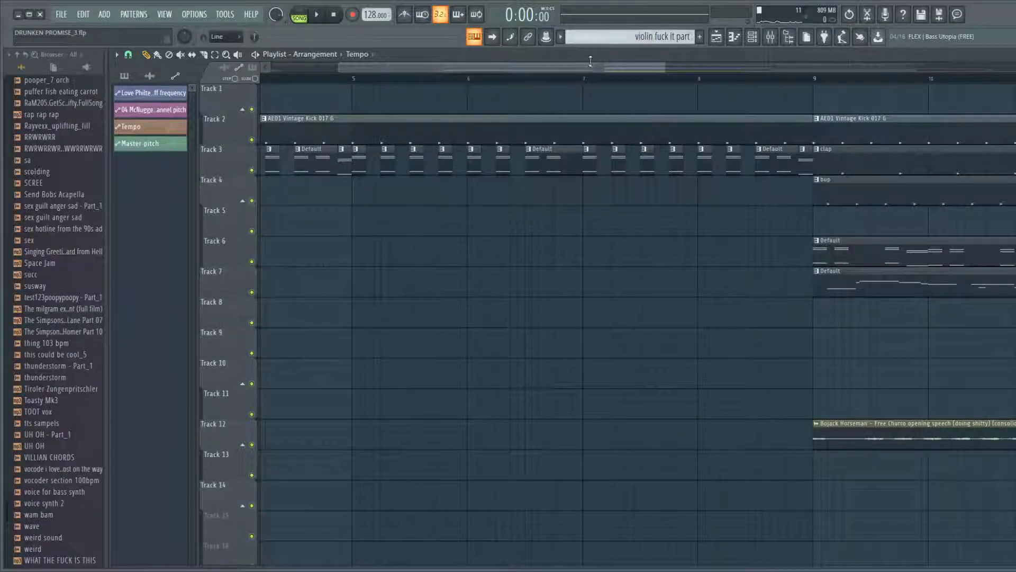
{"action": "left_click_drag", "start_coordinate": [592, 64], "coordinate": [41, 192]}
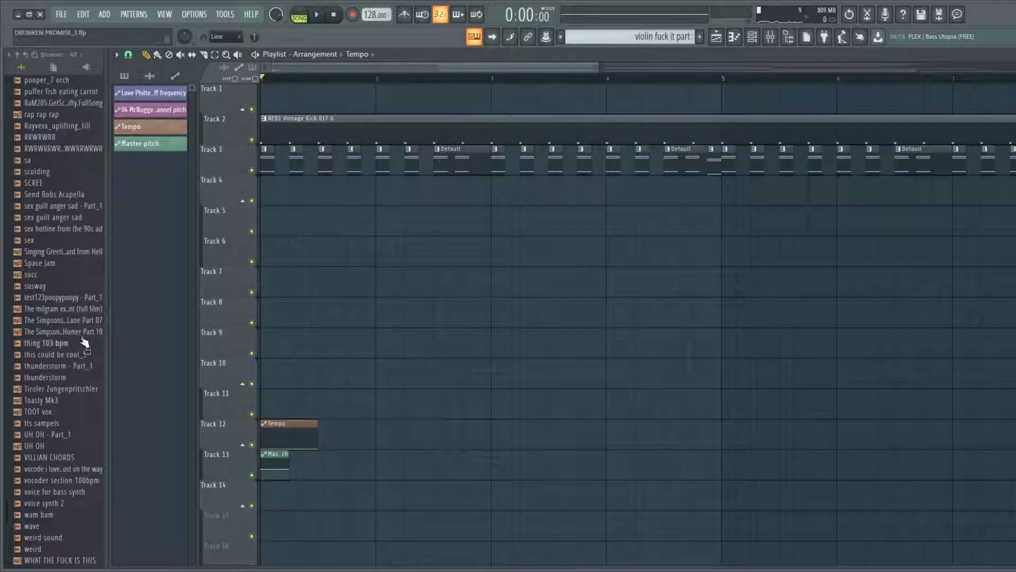
{"action": "left_click_drag", "start_coordinate": [312, 402], "coordinate": [295, 465]}
{"action": "left_click_drag", "start_coordinate": [308, 461], "coordinate": [308, 410], "text": "ctrl"}
{"action": "key", "text": "Delete"}
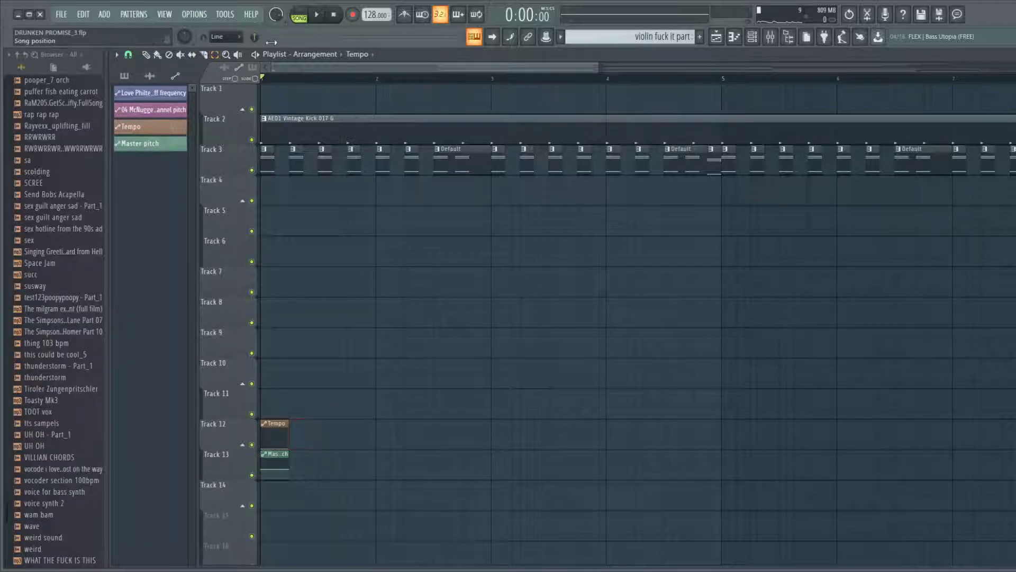
{"action": "left_click", "coordinate": [145, 54]}
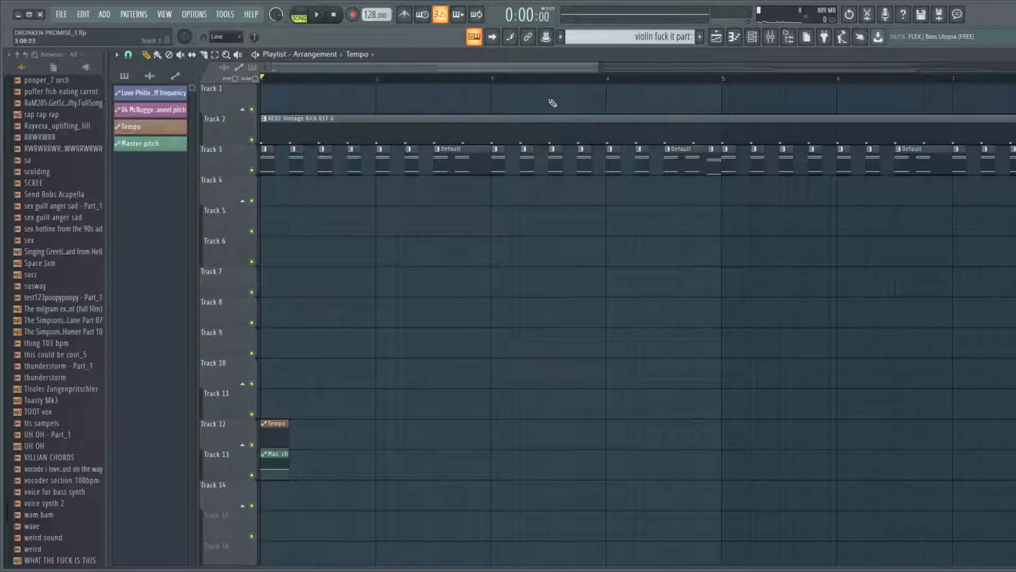
- Place the playhead at the end of the short Tempo and Master pitch clips in bar 1, then start and stop playback
{"action": "left_click_drag", "start_coordinate": [600, 63], "coordinate": [490, 64]}
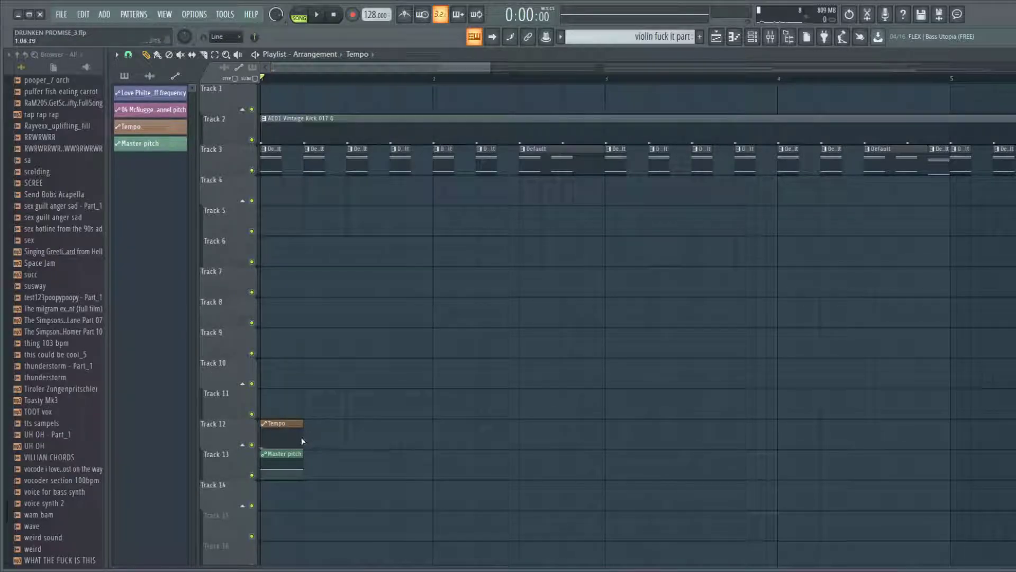
{"action": "left_click", "coordinate": [293, 81]}
{"action": "left_click_drag", "start_coordinate": [293, 81], "coordinate": [304, 78]}
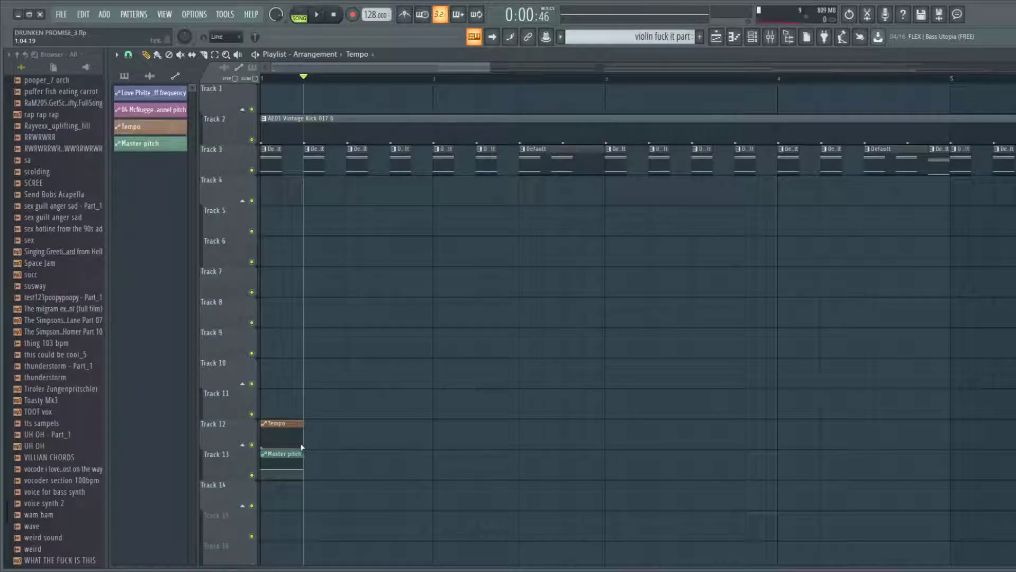
{"action": "left_click_drag", "start_coordinate": [304, 444], "coordinate": [304, 456]}
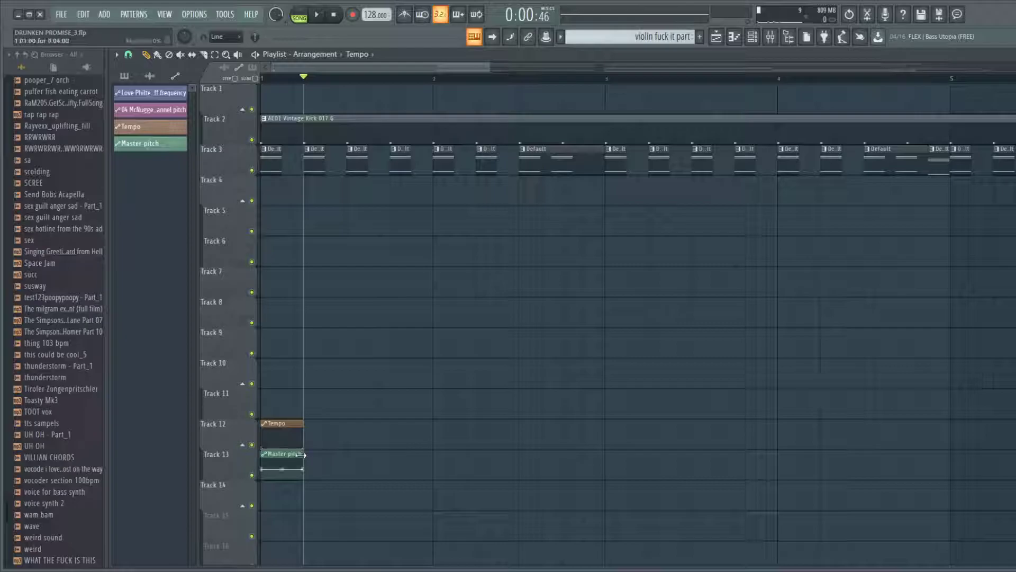
{"action": "key", "text": "space"}
{"action": "key", "text": "space"}
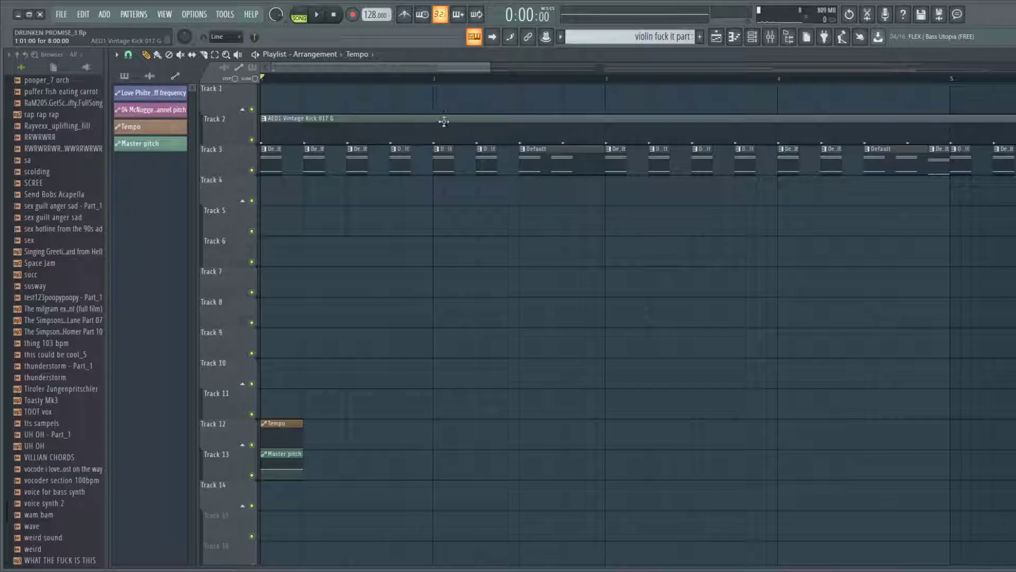
- Place the playhead at bar 62, where Track 7's Master pitch clip starts, and return the view to the song's beginning
{"action": "left_click_drag", "start_coordinate": [491, 67], "coordinate": [1015, 67]}
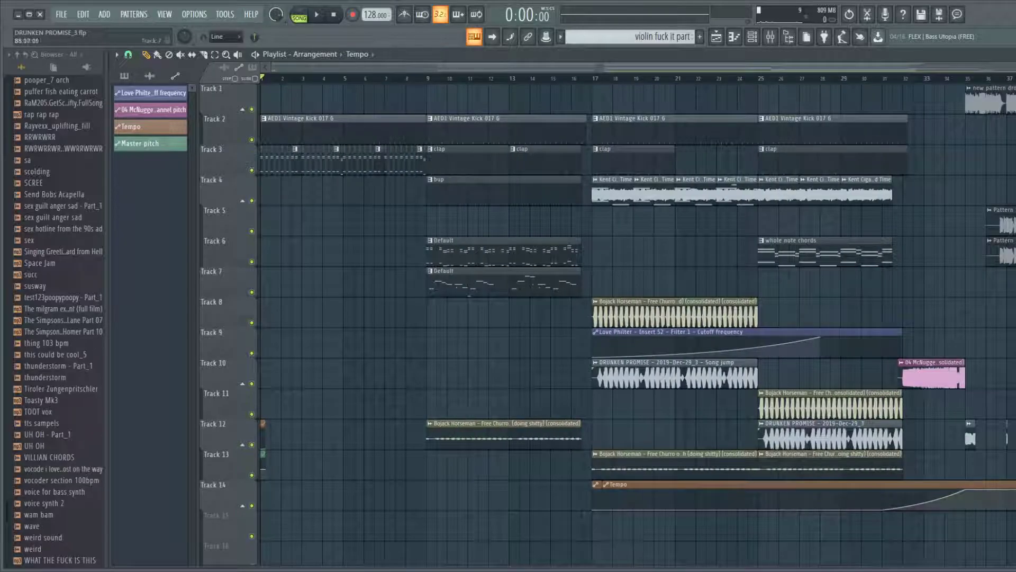
{"action": "left_click_drag", "start_coordinate": [466, 68], "coordinate": [794, 67]}
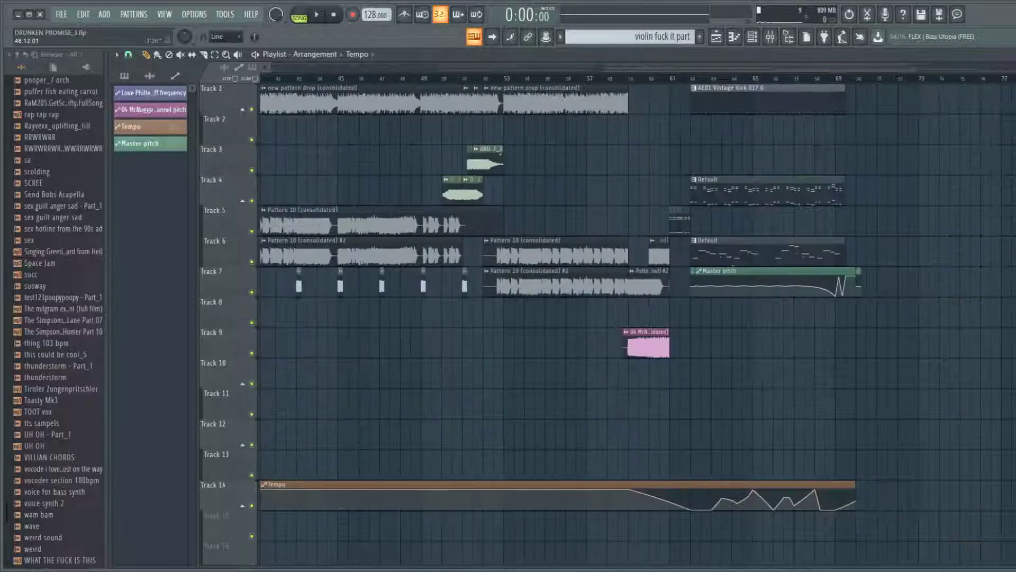
{"action": "left_click", "coordinate": [691, 79]}
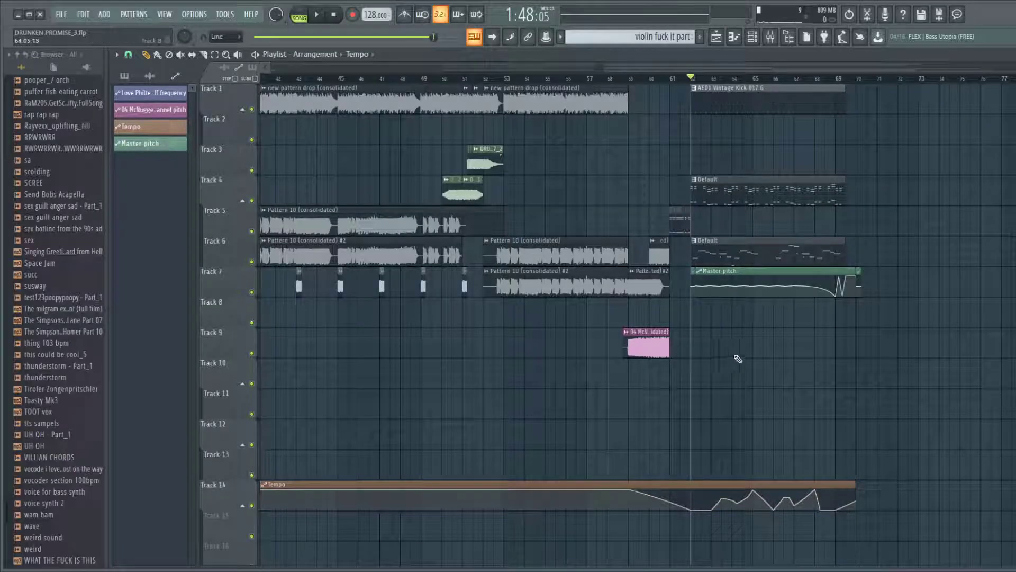
{"action": "left_click_drag", "start_coordinate": [921, 68], "coordinate": [550, 68]}
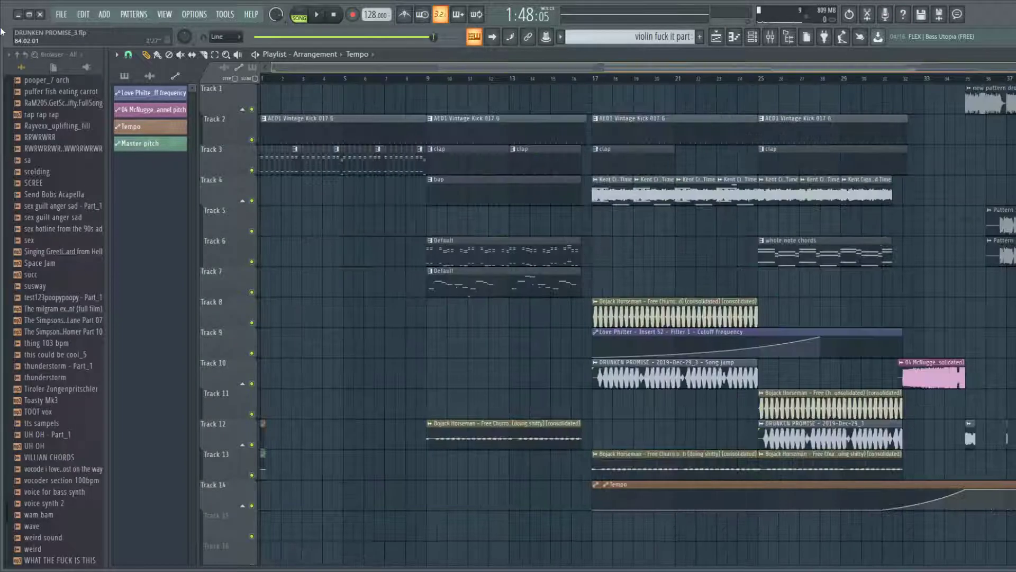